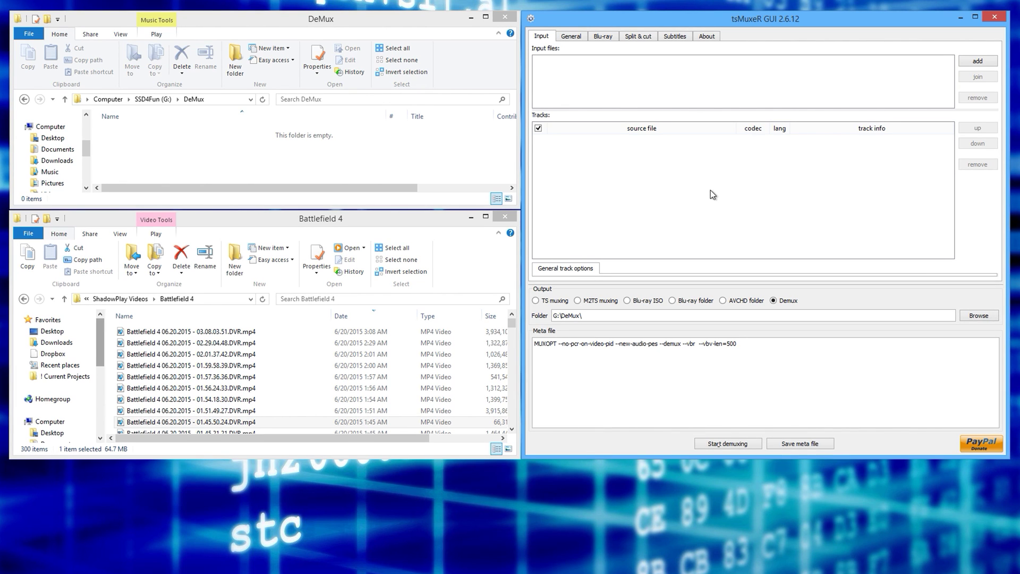
# - Browse the Battlefield 4 recordings and settle on the 01.45.50.24 file
pyautogui.click(232, 425)
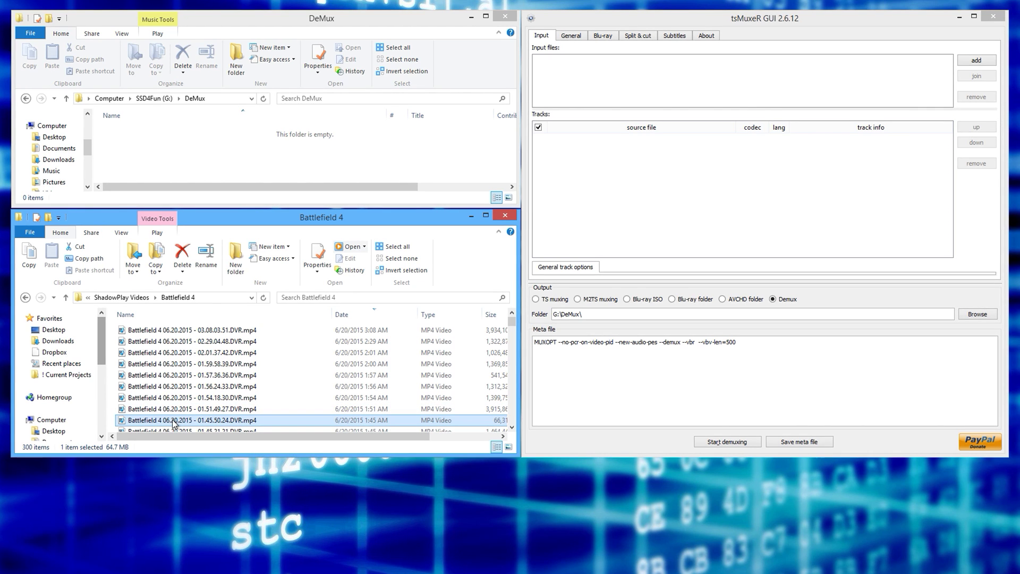
pyautogui.click(228, 409)
pyautogui.click(231, 398)
pyautogui.click(235, 387)
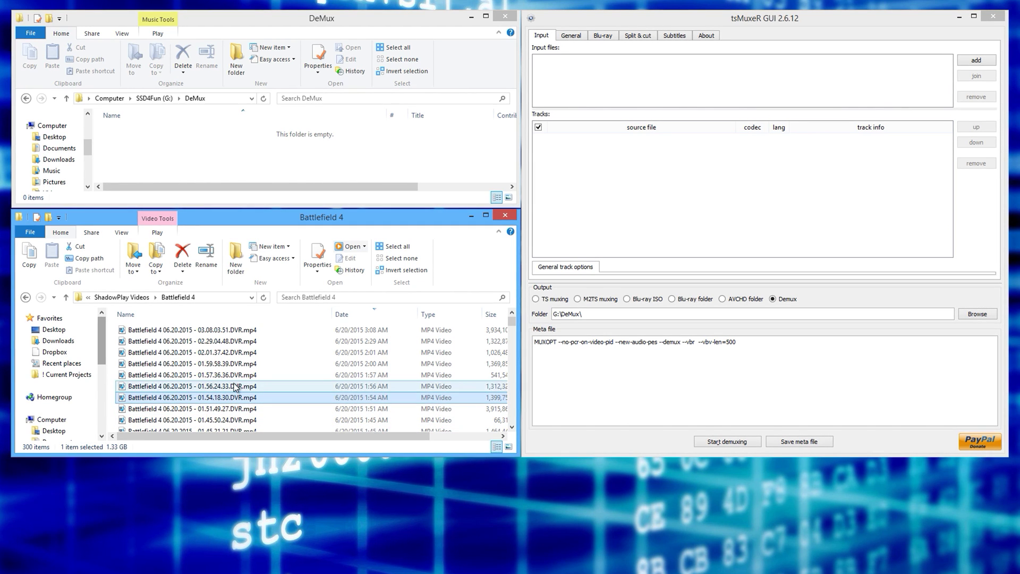
pyautogui.click(237, 420)
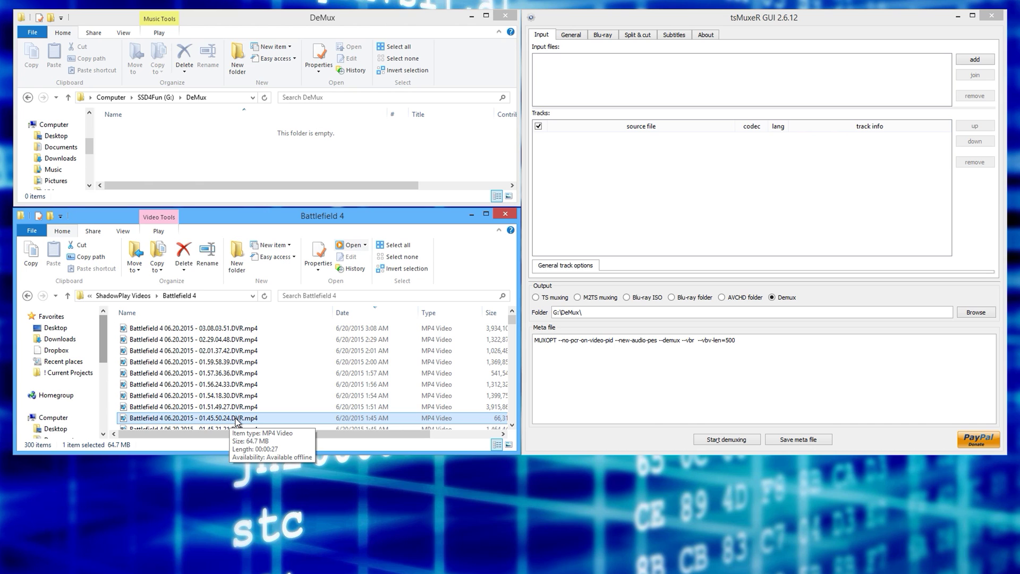
pyautogui.click(802, 29)
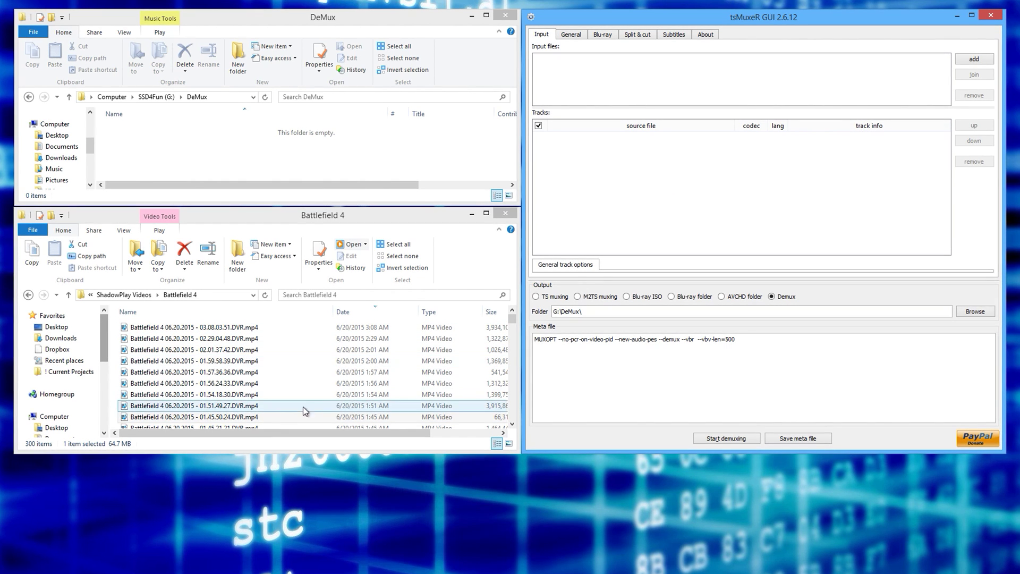
# - Load 01.45.50.24.DVR.mp4 into tsMuxeR and inspect its H.264 video and AAC audio tracks
pyautogui.click(228, 418)
pyautogui.moveTo(179, 423); pyautogui.dragTo(699, 98)
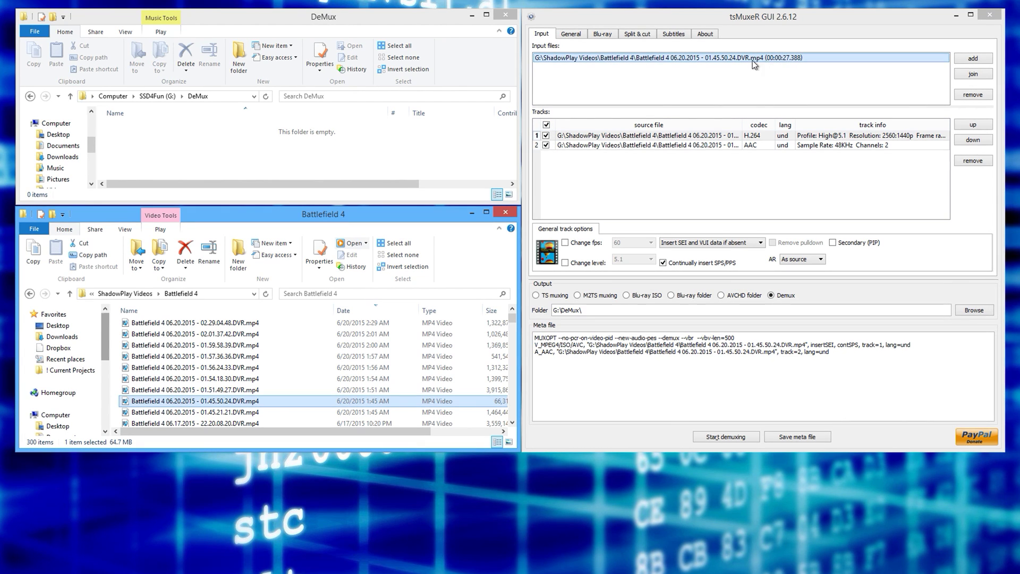
pyautogui.click(766, 137)
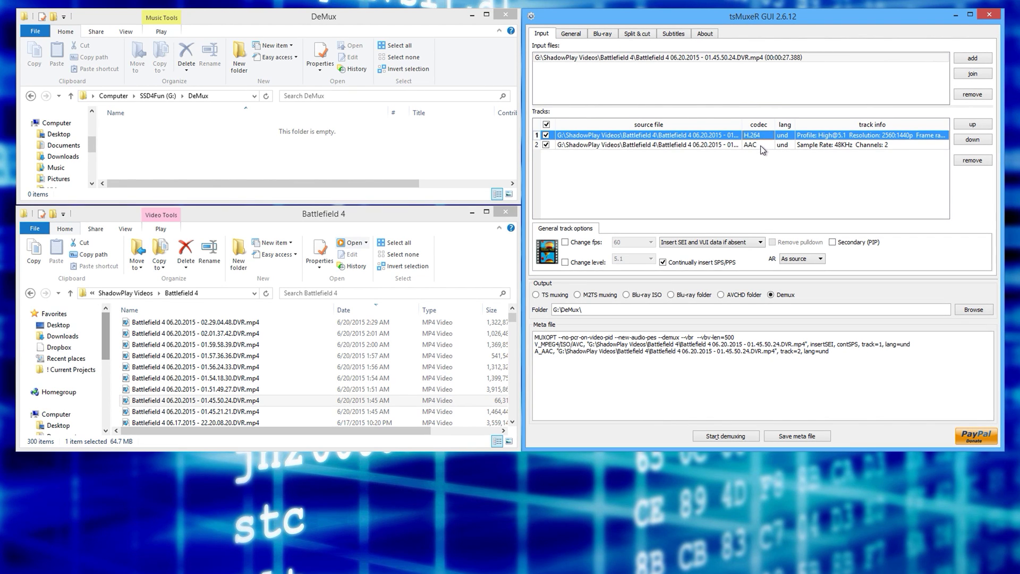
pyautogui.click(766, 146)
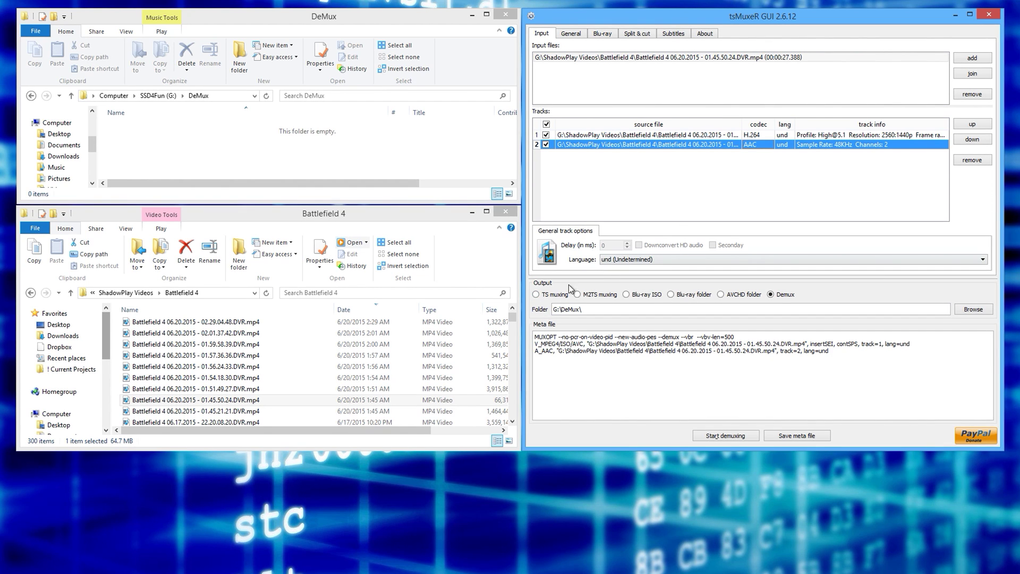
# - Demux the recording to G:\DeMux\ and locate the new track_1.264 and track_2.aac files
pyautogui.click(536, 294)
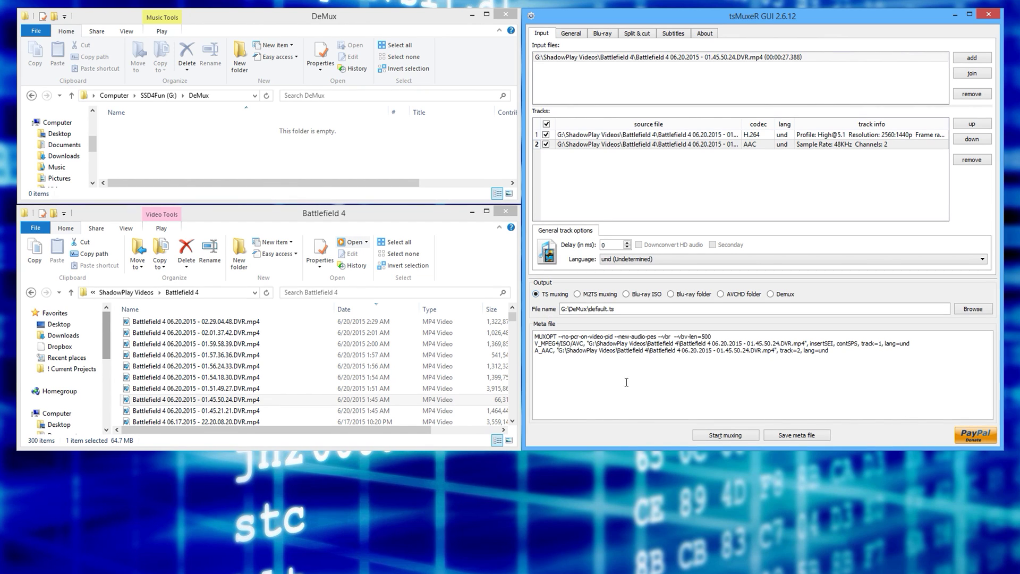
pyautogui.click(771, 295)
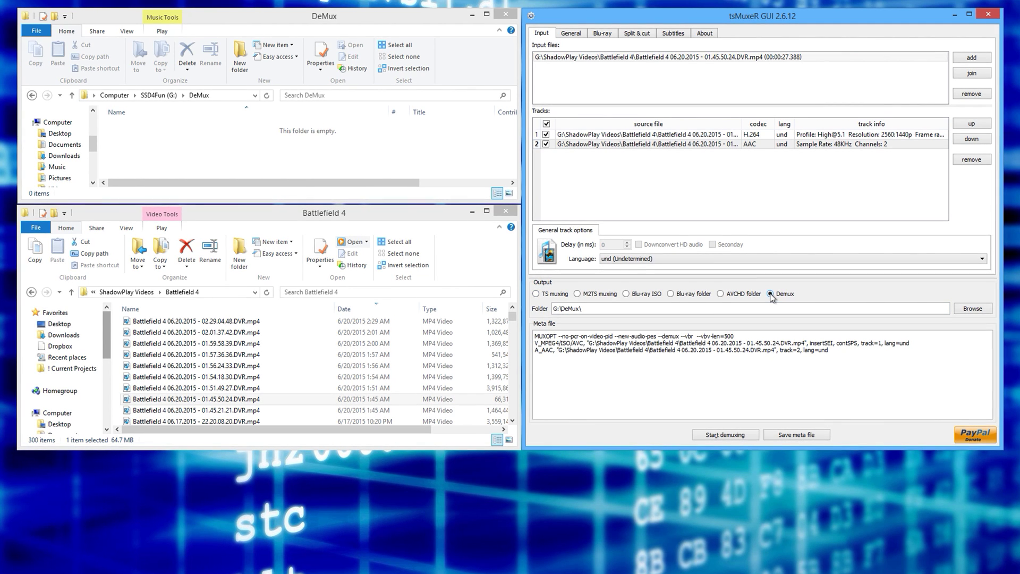
pyautogui.click(588, 313)
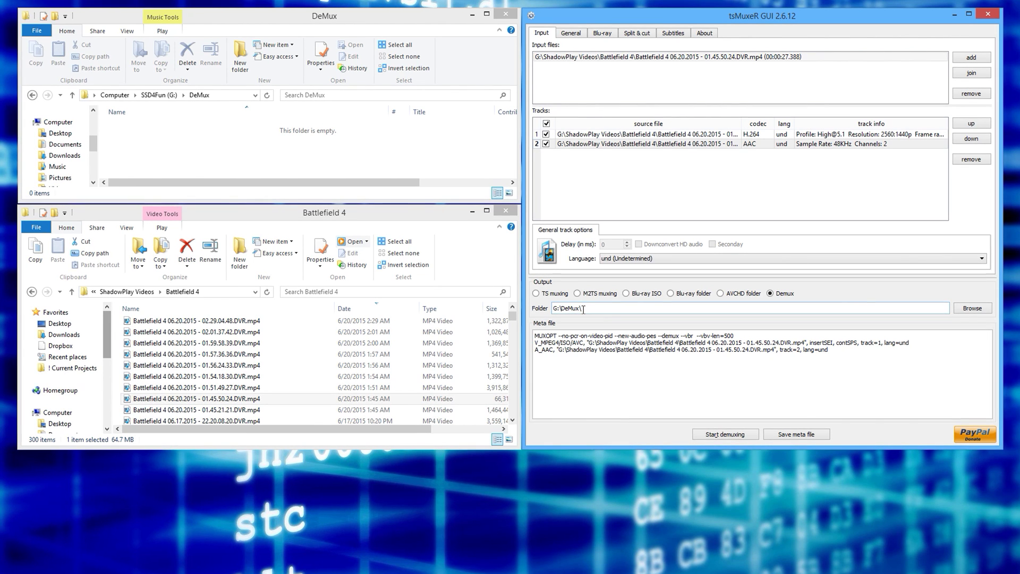
pyautogui.click(727, 435)
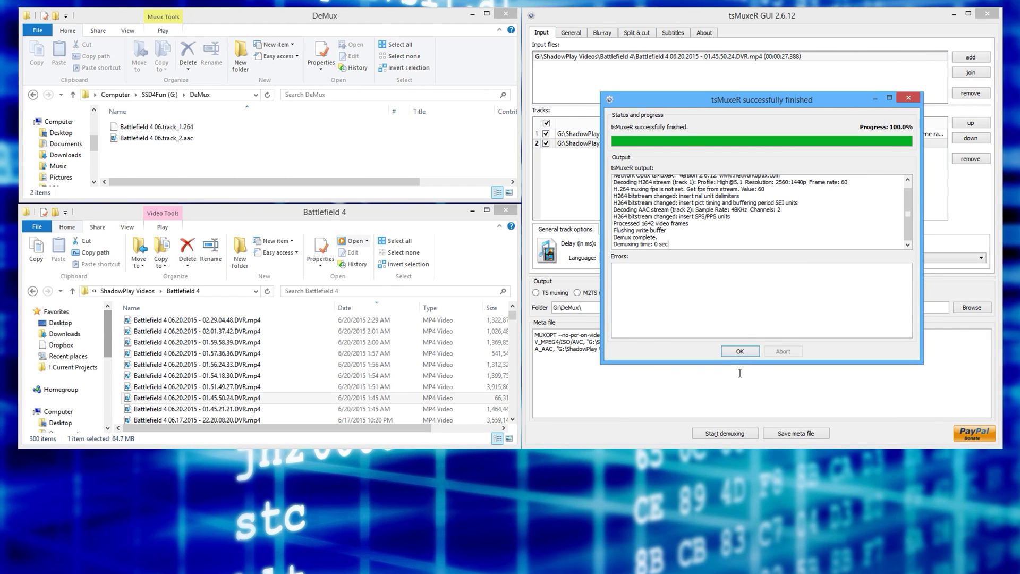
pyautogui.click(746, 352)
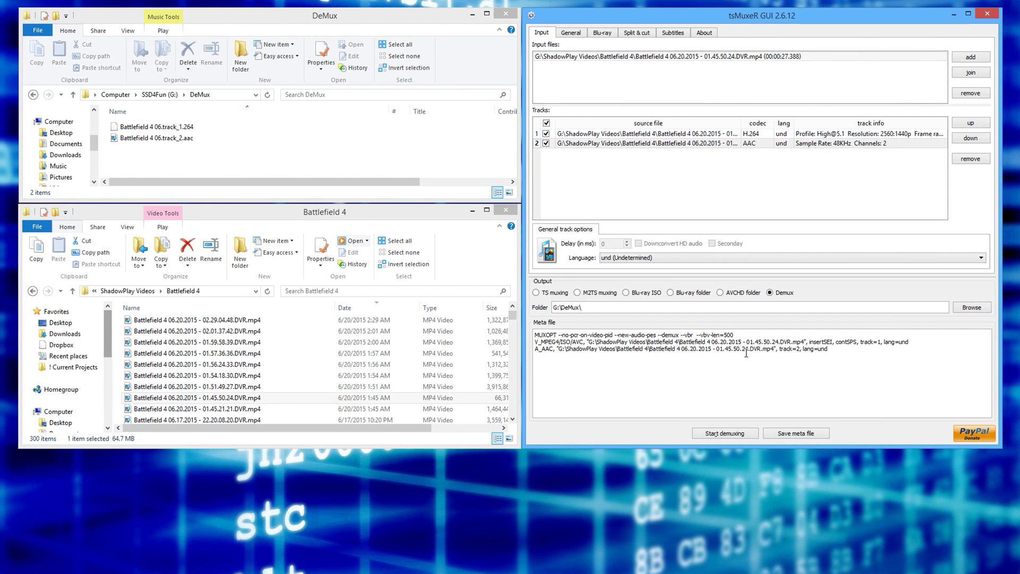
pyautogui.click(195, 152)
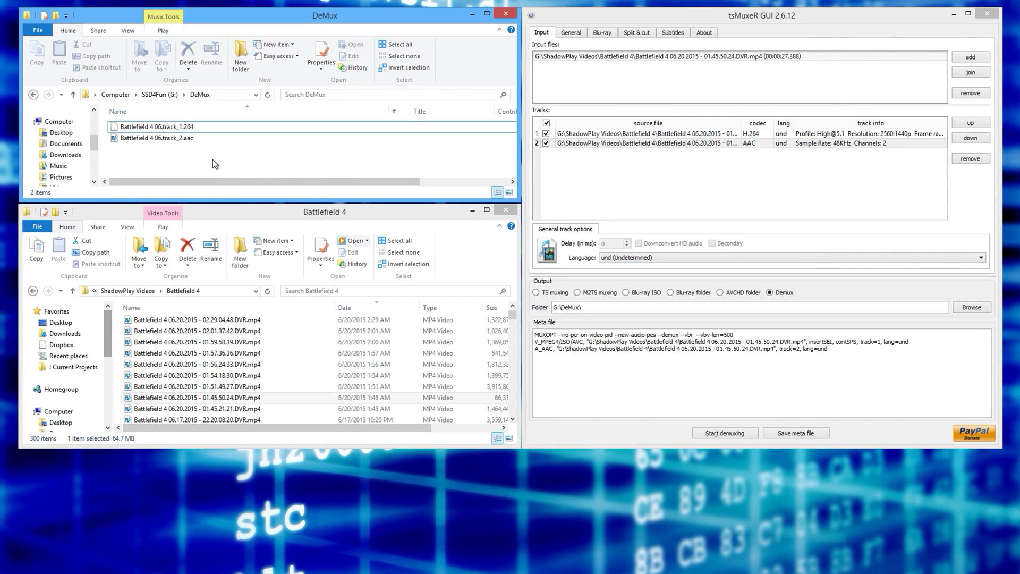
pyautogui.click(158, 136)
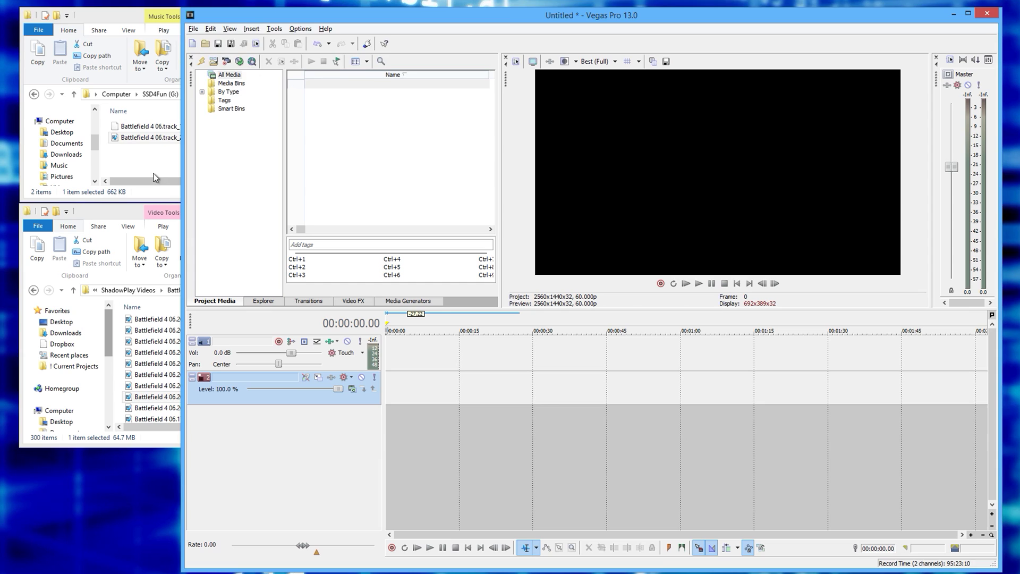
# - Place track_2.aac on the audio track and track_1.264 on the video track below it
pyautogui.moveTo(170, 161); pyautogui.dragTo(142, 125)
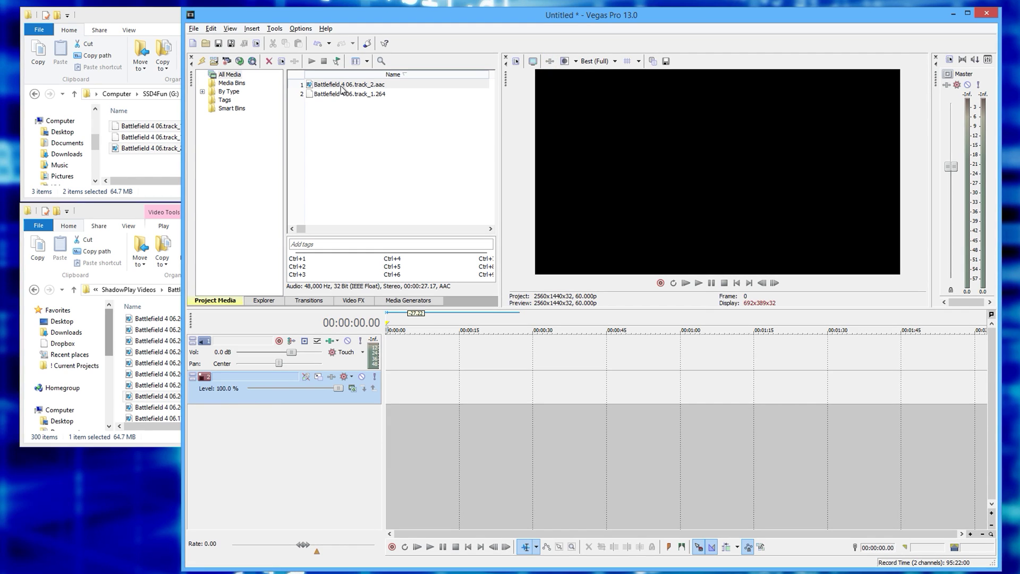
pyautogui.moveTo(345, 86); pyautogui.dragTo(395, 348)
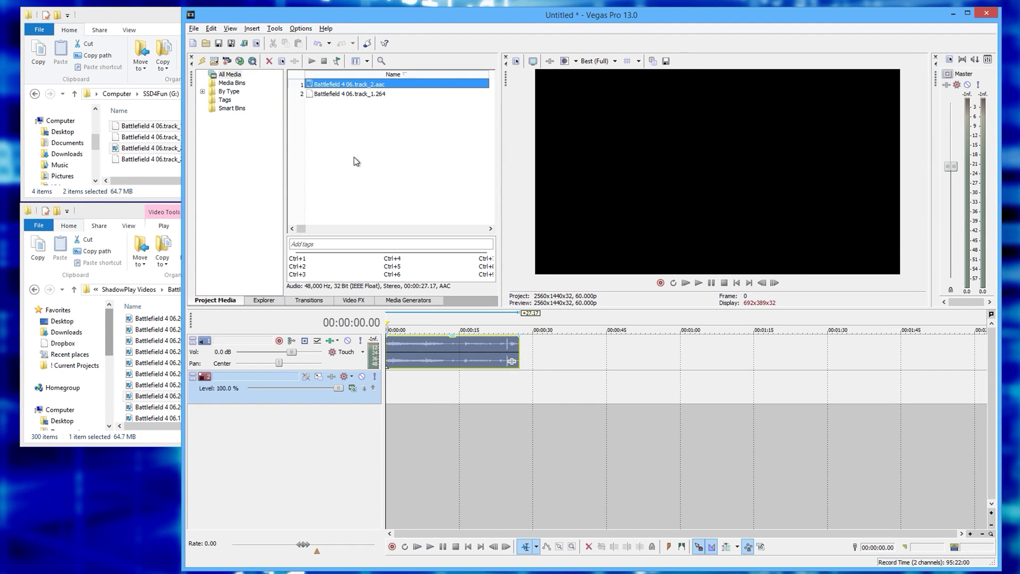
pyautogui.moveTo(336, 94); pyautogui.dragTo(383, 388)
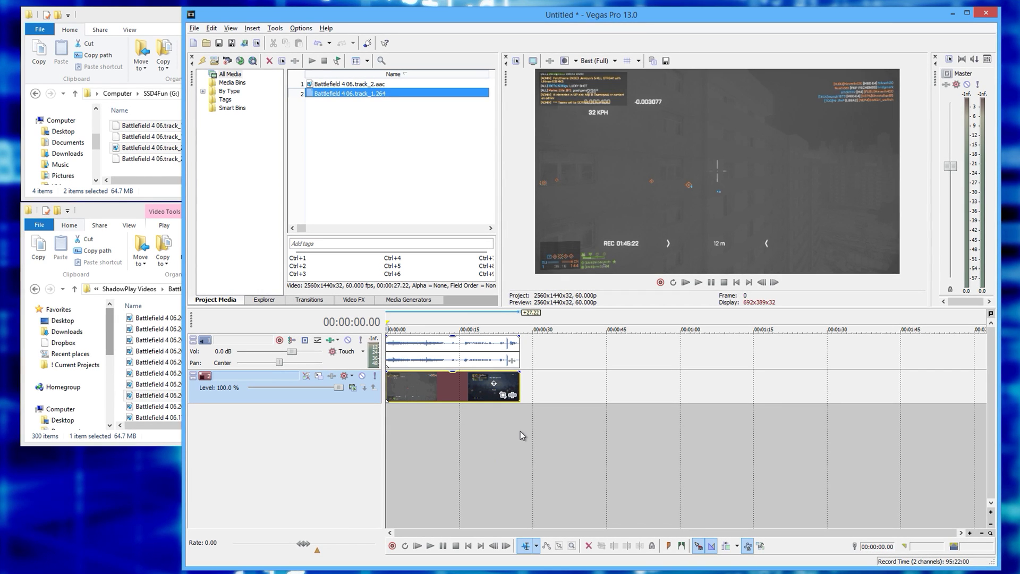
pyautogui.click(518, 408)
pyautogui.scroll(5, 544, 456)
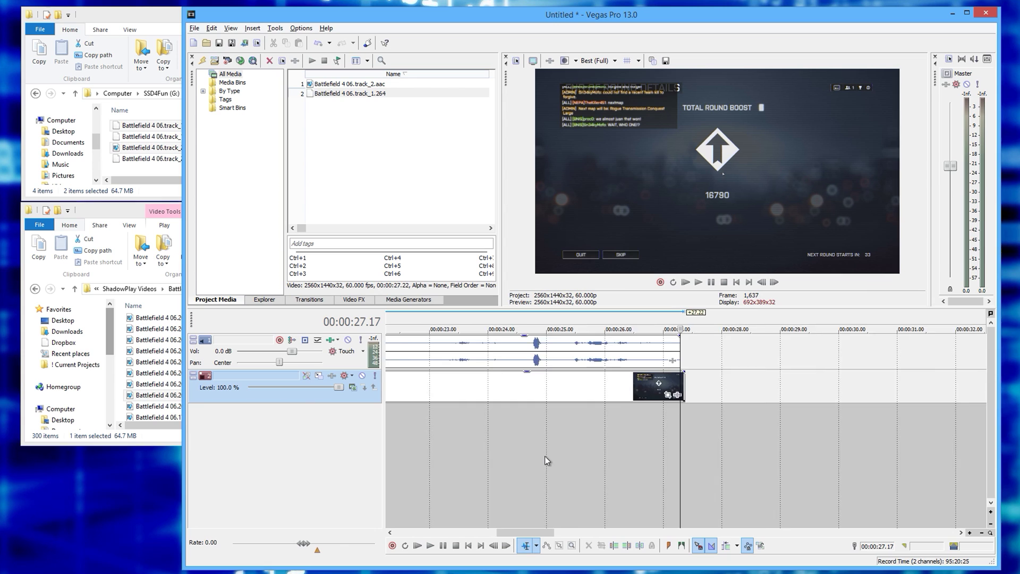
pyautogui.scroll(4, 545, 456)
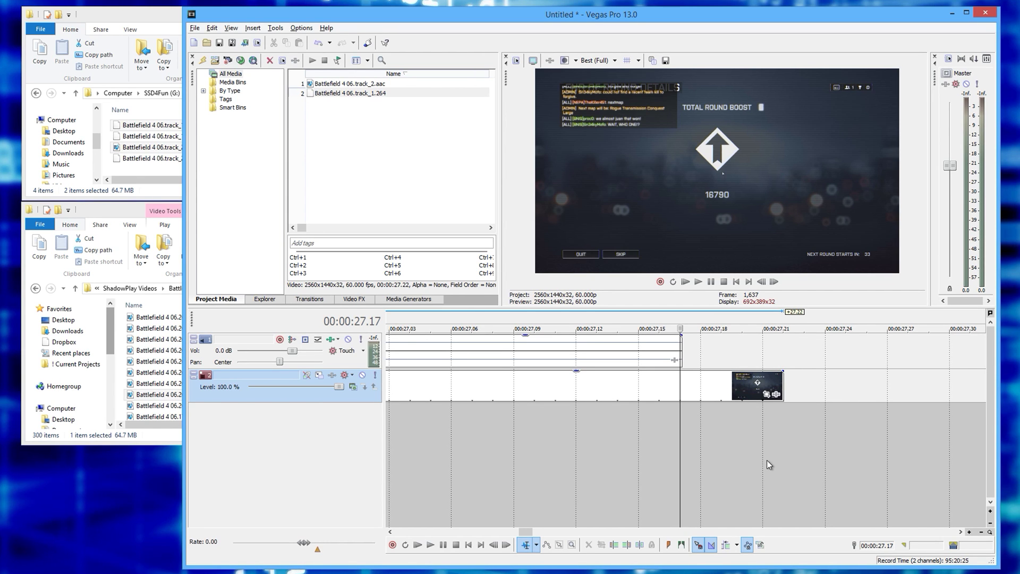
pyautogui.scroll(-6, 767, 461)
pyautogui.scroll(3, 767, 460)
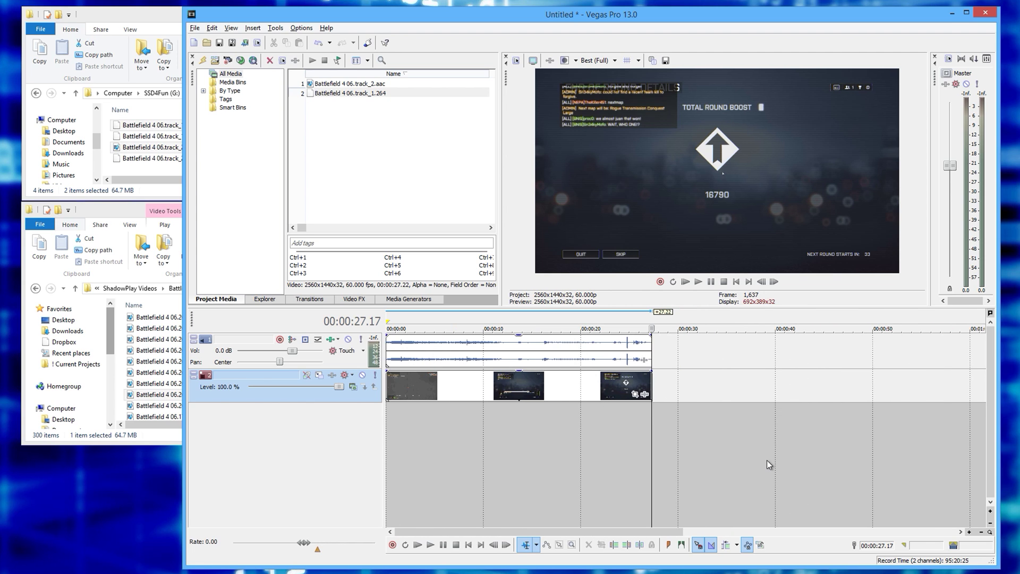
pyautogui.scroll(3, 760, 462)
pyautogui.scroll(3, 761, 469)
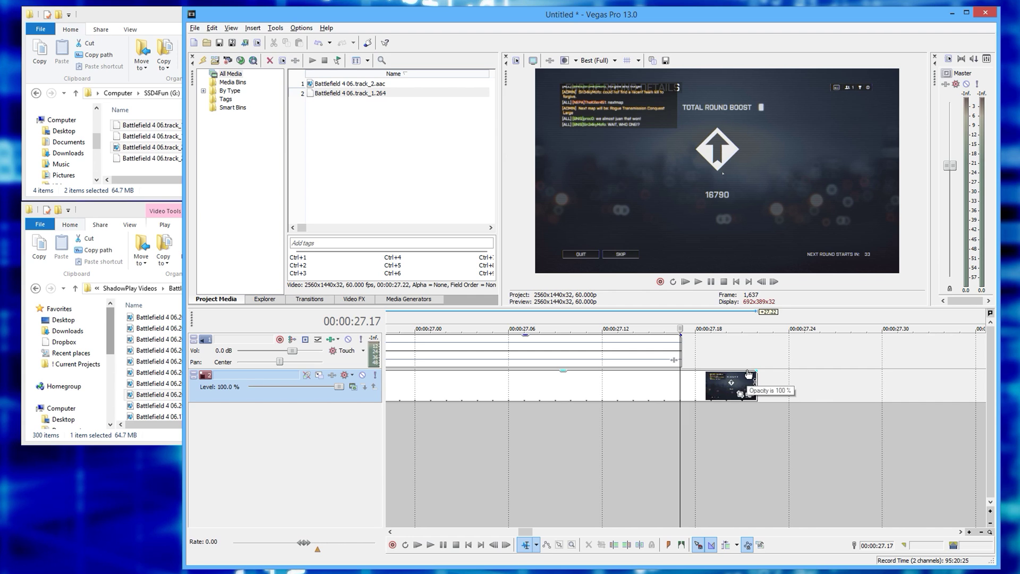
pyautogui.click(159, 396)
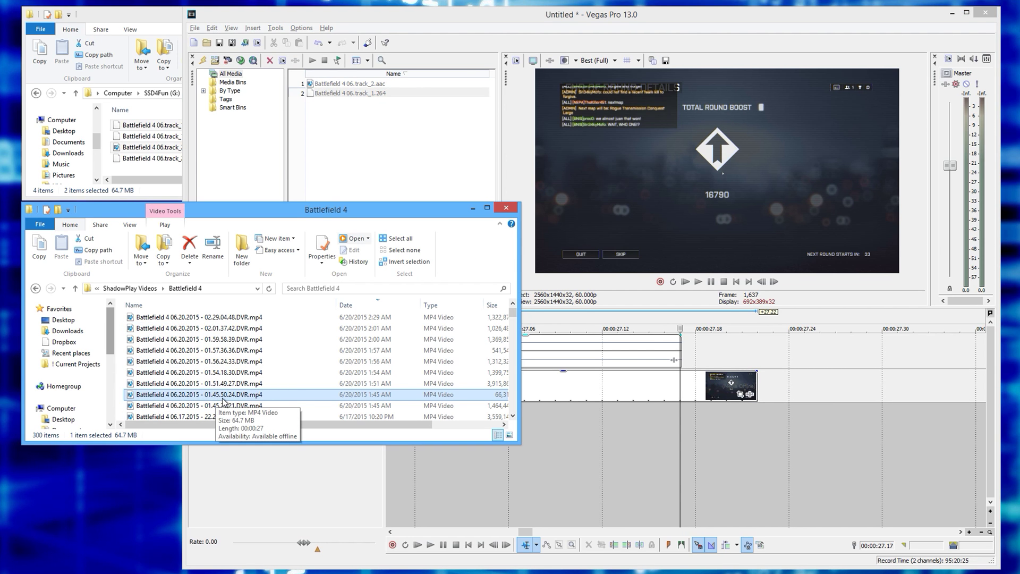
pyautogui.click(464, 23)
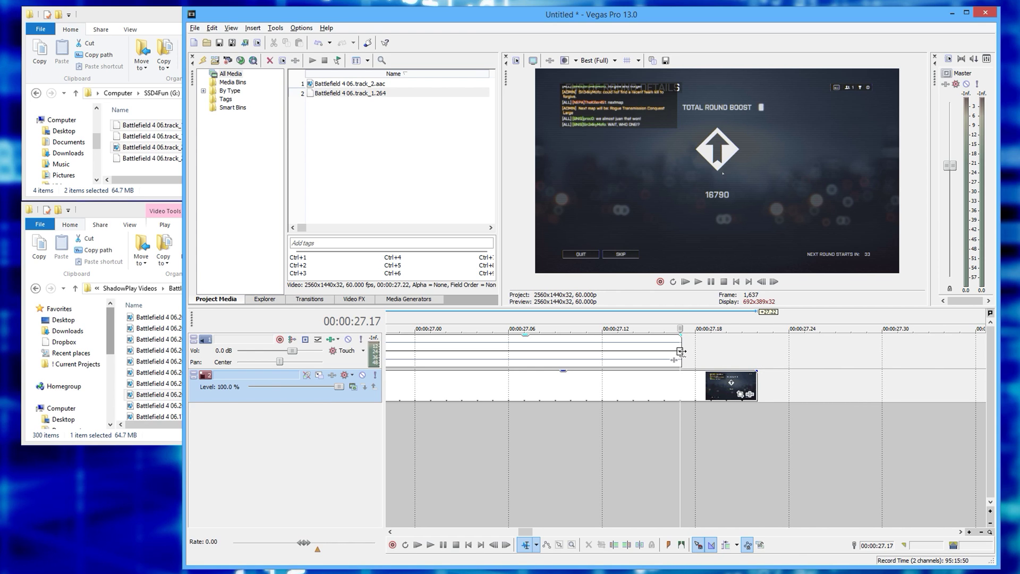
# - Try extending the audio event, undo it, and return the playhead to the start
pyautogui.moveTo(681, 350); pyautogui.dragTo(758, 357)
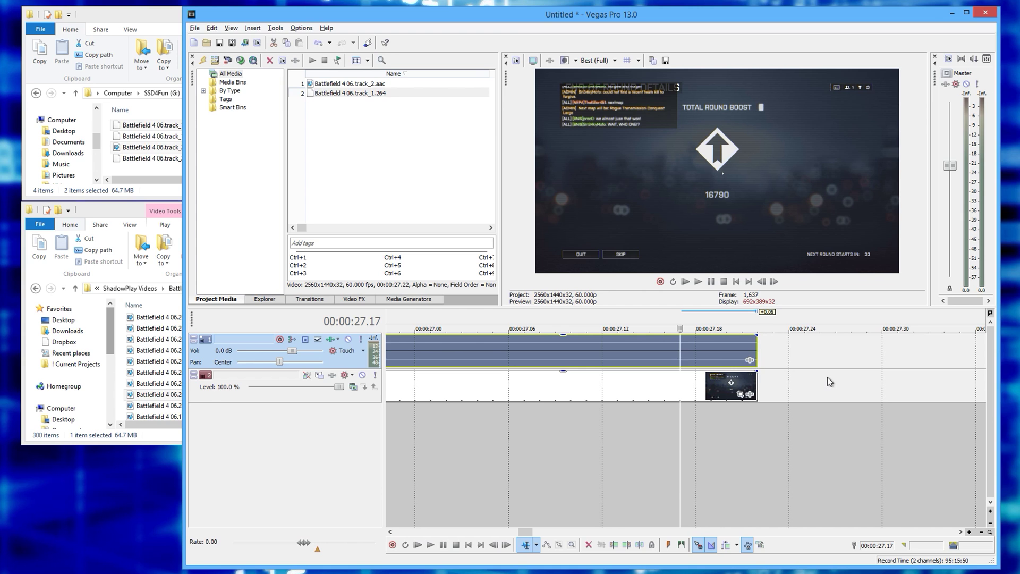
pyautogui.hotkey('ctrl', 'z')
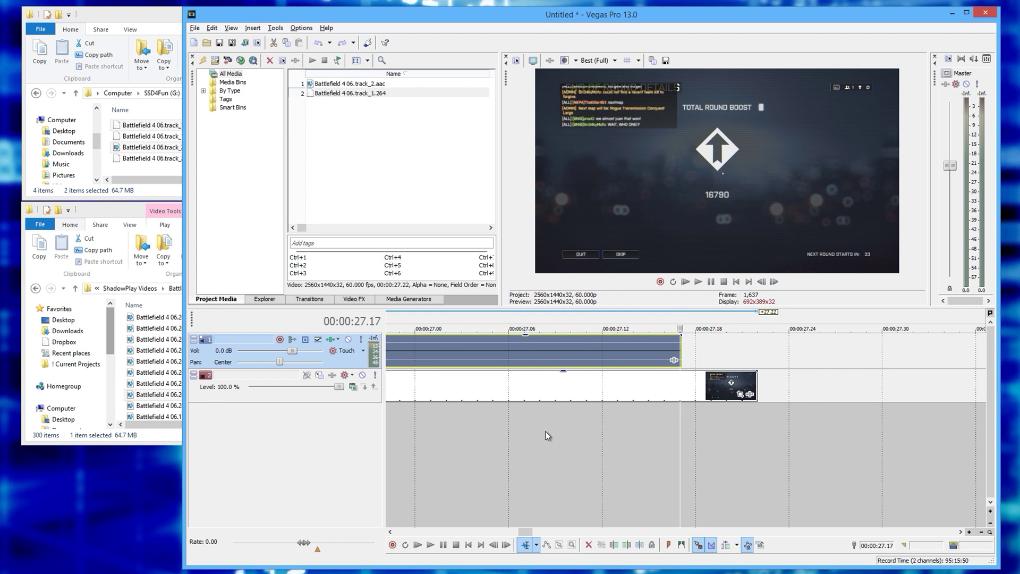
pyautogui.scroll(-10, 462, 436)
pyautogui.scroll(-3, 459, 435)
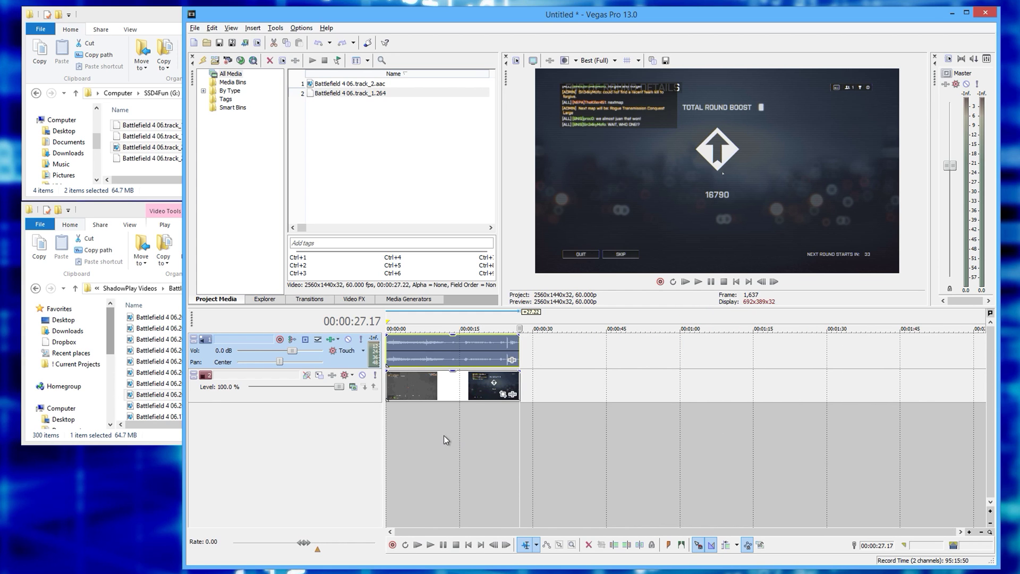
pyautogui.click(387, 441)
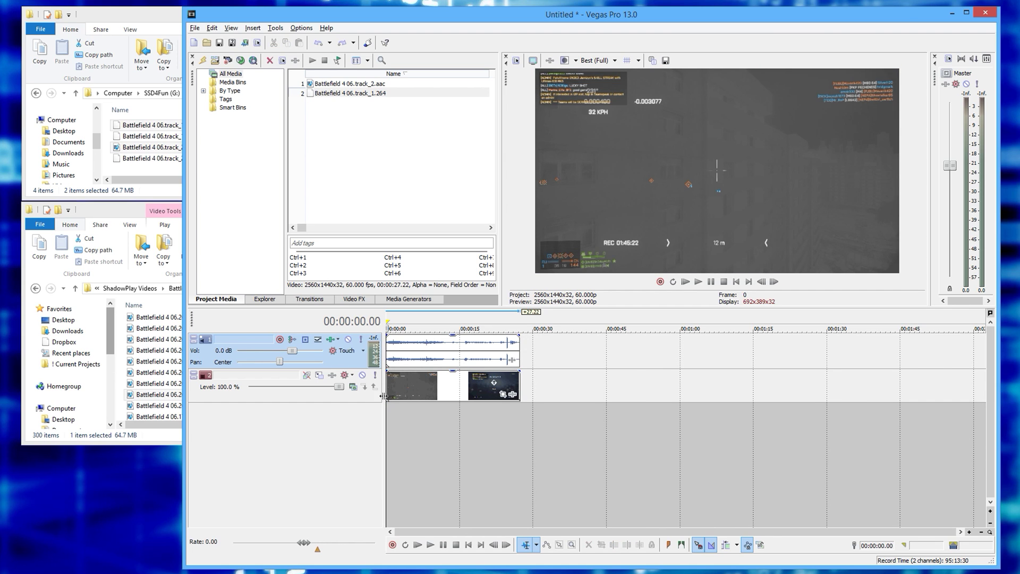
# - Trim the audio event to end at 00:00:27.17 and trim the video event to match
pyautogui.click(520, 417)
pyautogui.scroll(15, 566, 460)
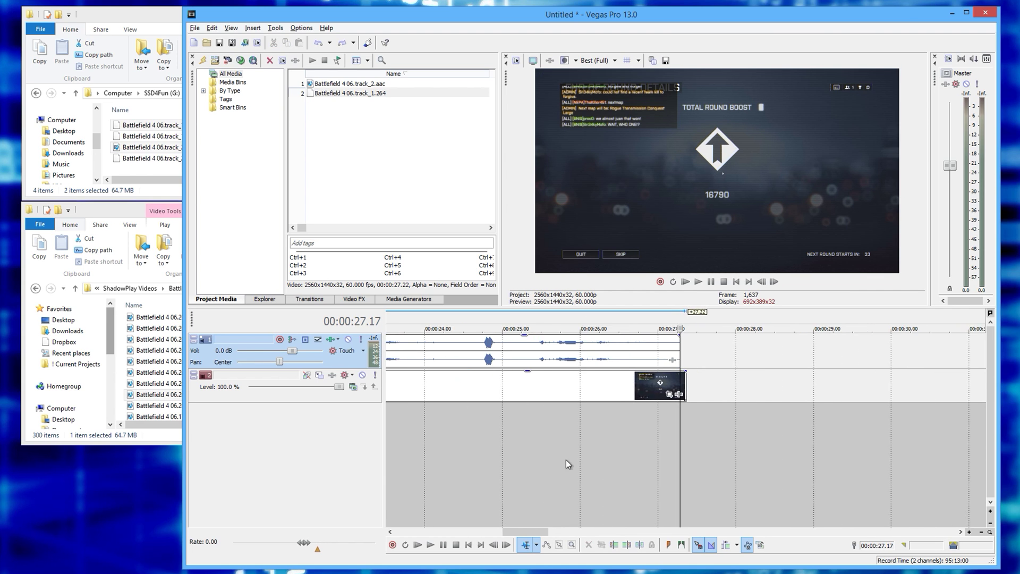
pyautogui.moveTo(689, 349); pyautogui.dragTo(681, 349)
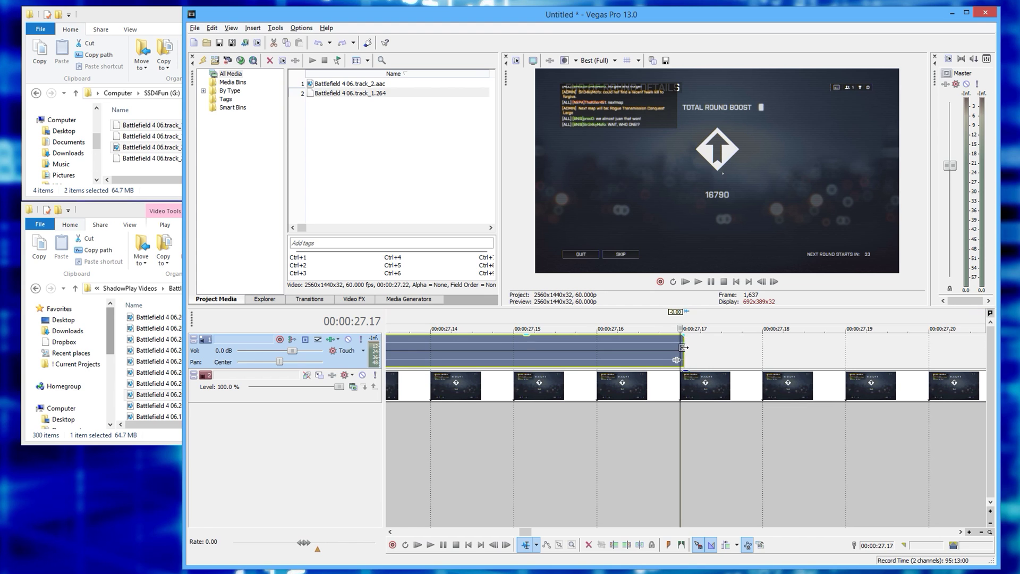
pyautogui.scroll(-2, 763, 473)
pyautogui.moveTo(885, 380); pyautogui.dragTo(682, 379)
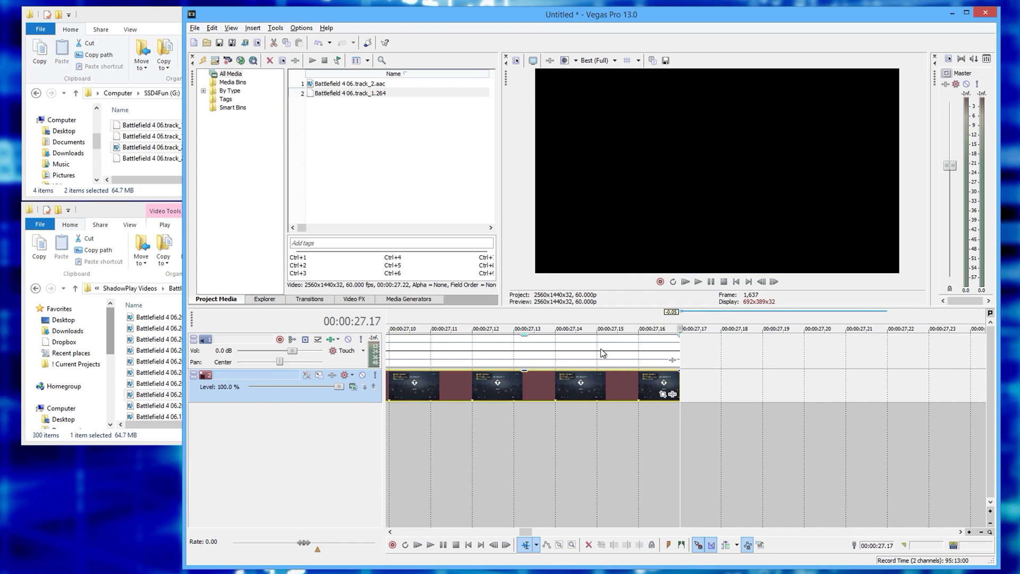
pyautogui.click(601, 349)
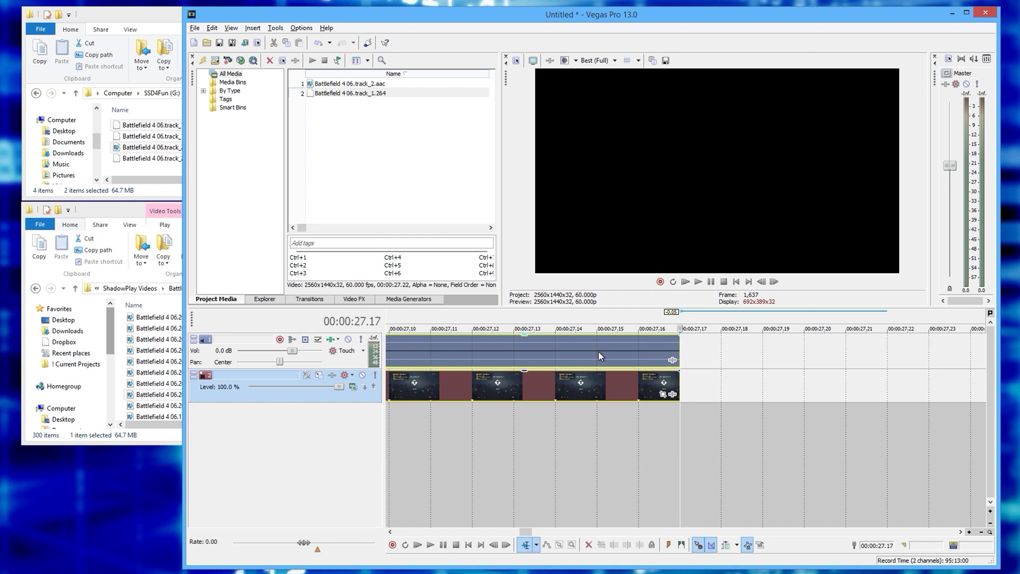
# - Zoom in to examine the video clip's last frames just past 27 seconds
pyautogui.scroll(-15, 575, 400)
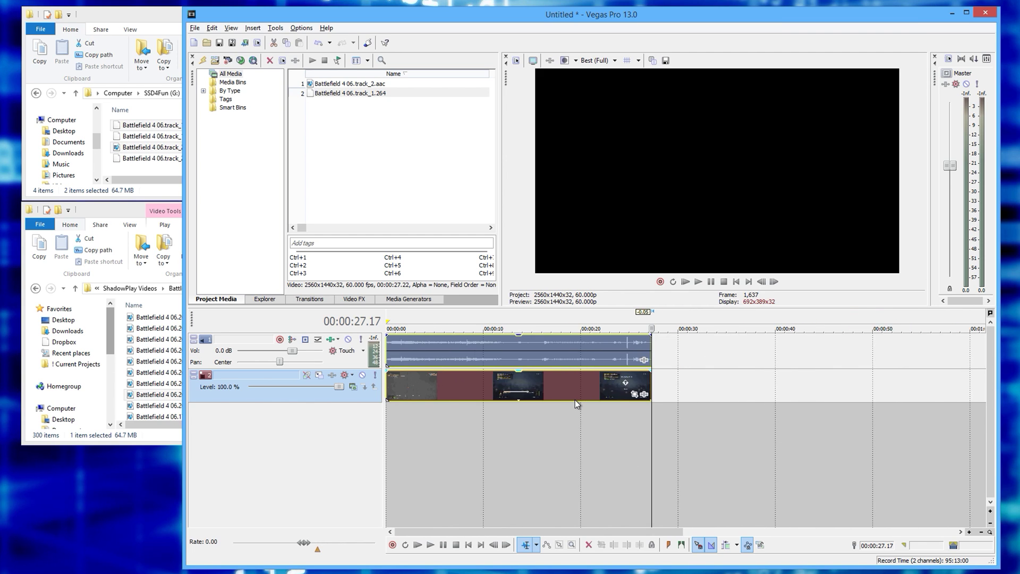
pyautogui.click(388, 451)
pyautogui.moveTo(430, 346)
pyautogui.mouseDown()
pyautogui.moveTo(616, 355)
pyautogui.moveTo(426, 353)
pyautogui.mouseUp()
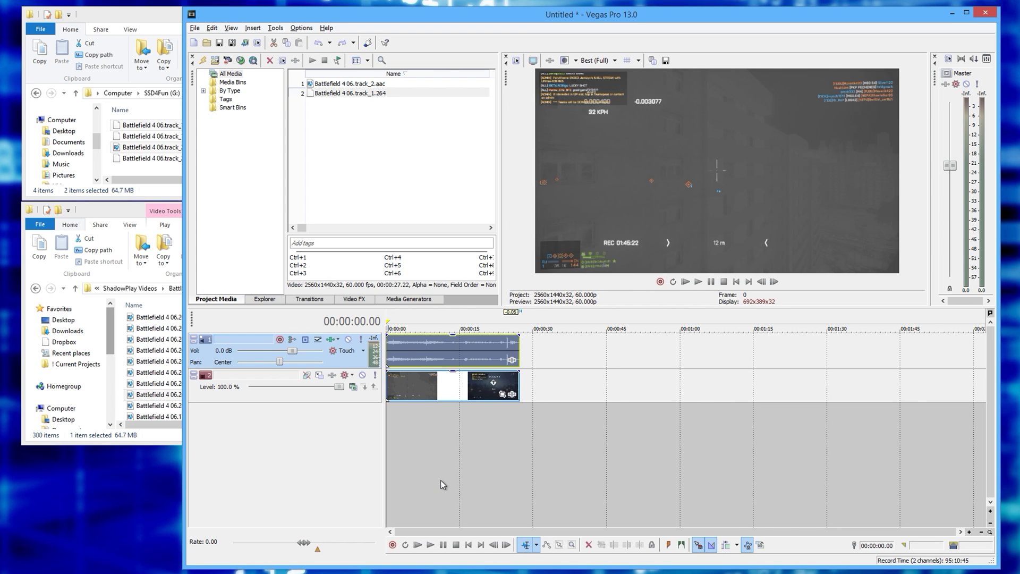
pyautogui.click(524, 424)
pyautogui.scroll(10, 521, 446)
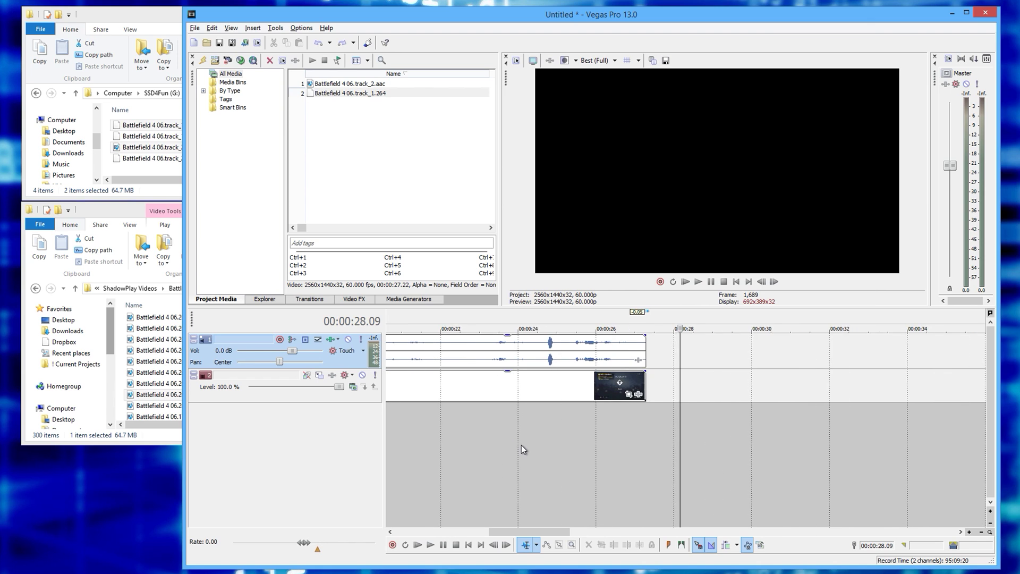
pyautogui.click(576, 409)
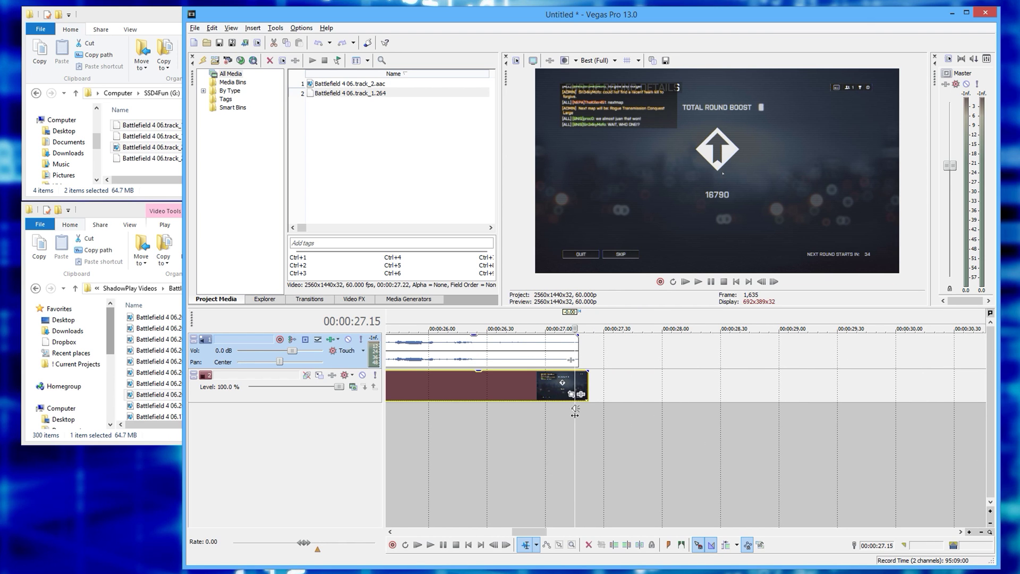
pyautogui.scroll(4, 571, 435)
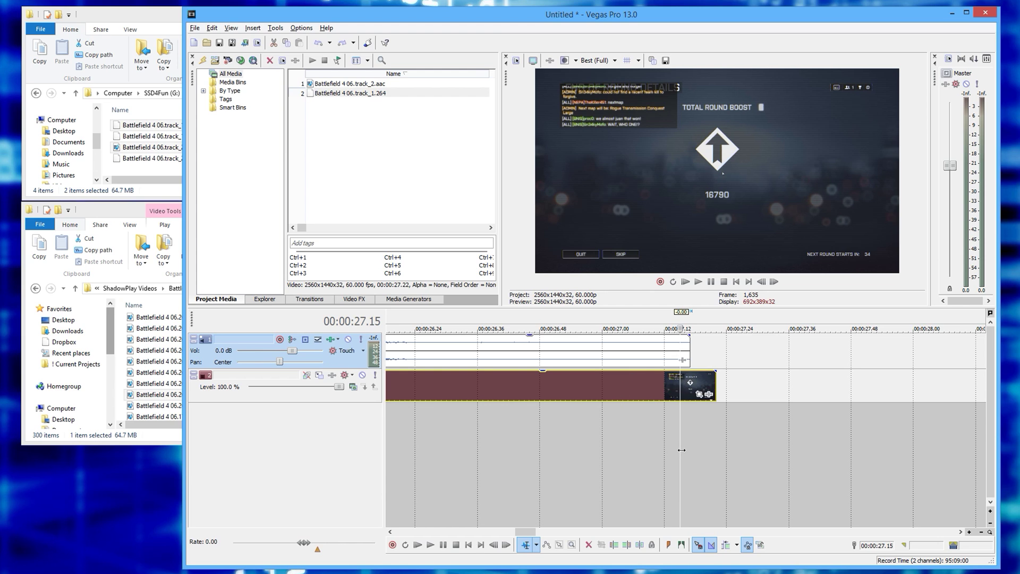
# - Mark the video at 26.58, then bring the playhead back to the timeline start
pyautogui.click(593, 381)
pyautogui.scroll(-10, 517, 493)
pyautogui.scroll(-5, 517, 492)
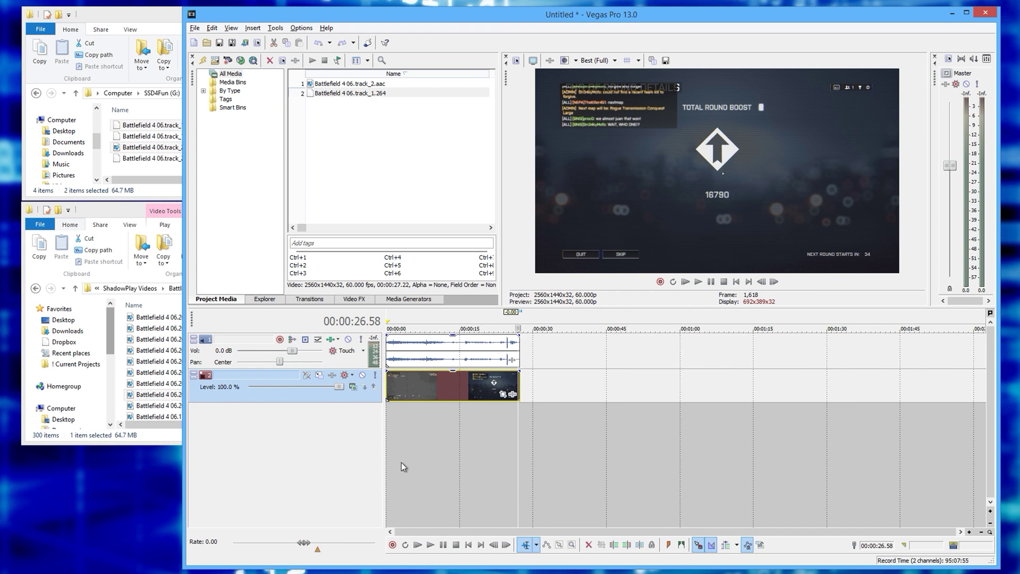
pyautogui.click(388, 463)
pyautogui.scroll(8, 531, 460)
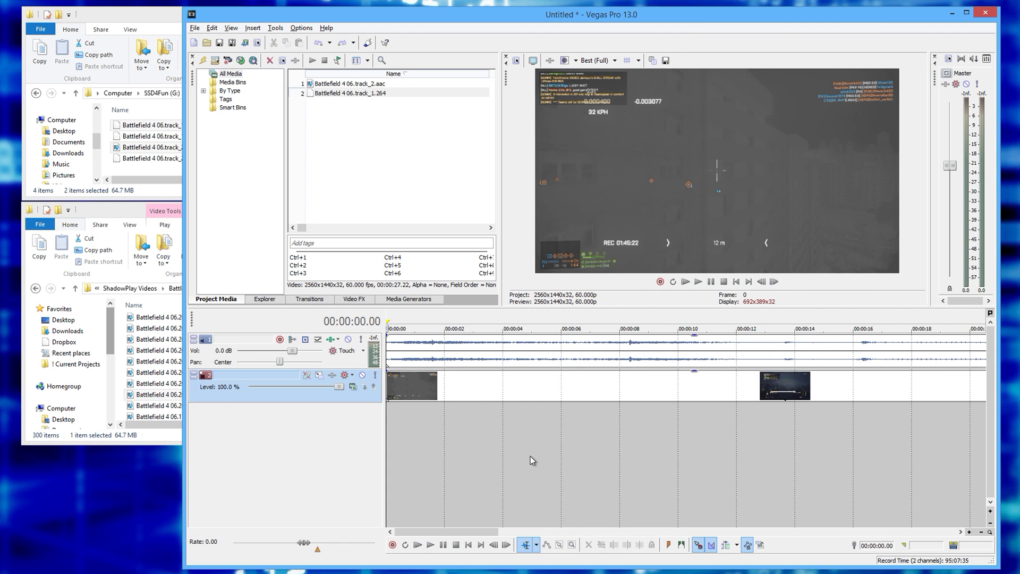
pyautogui.scroll(-3, 646, 461)
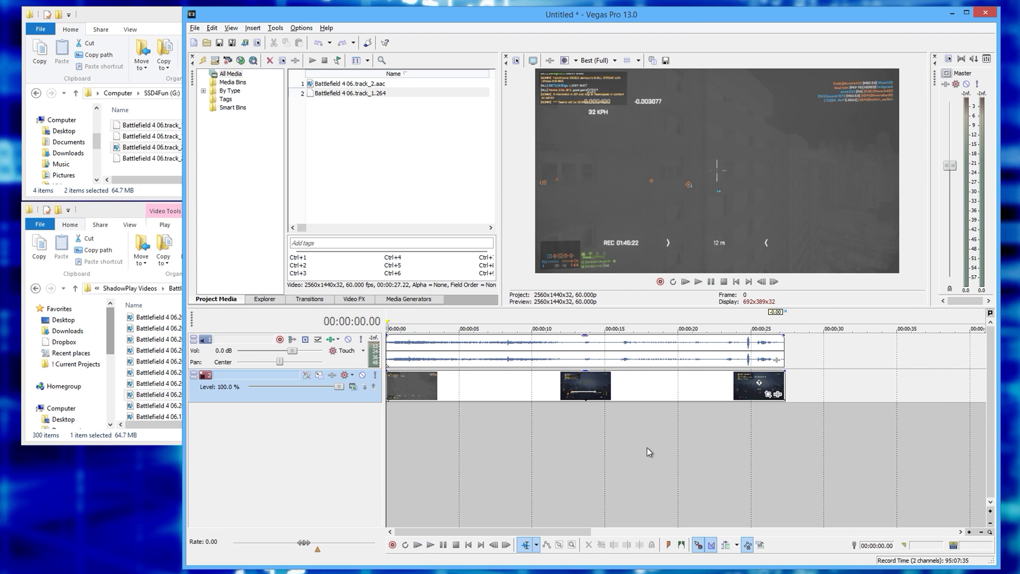
pyautogui.scroll(2, 653, 451)
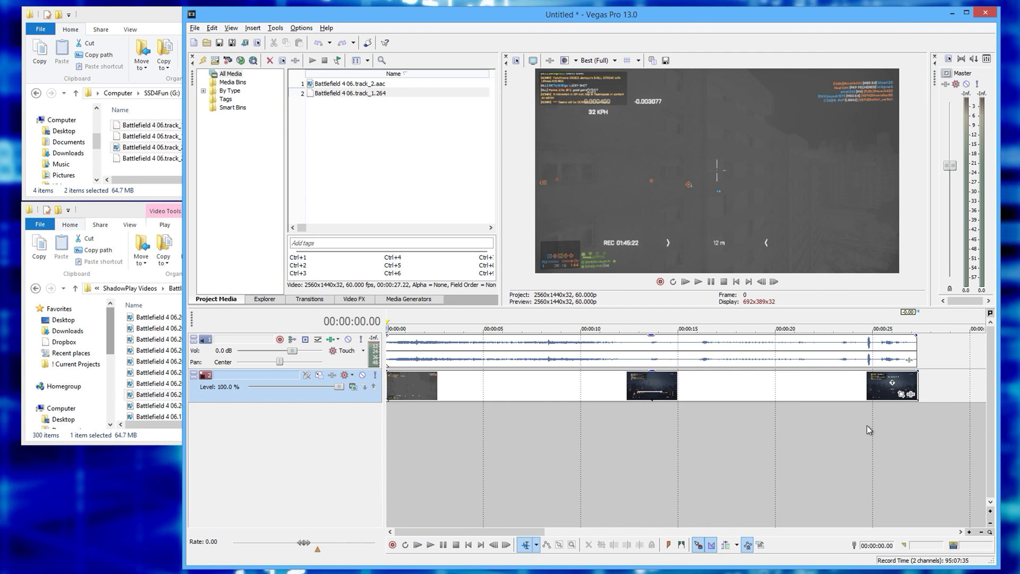
# - Drag the audio clip a few frames later so its end reaches about 00:00:27.20
pyautogui.click(864, 442)
pyautogui.scroll(8, 864, 515)
pyautogui.scroll(-2, 831, 469)
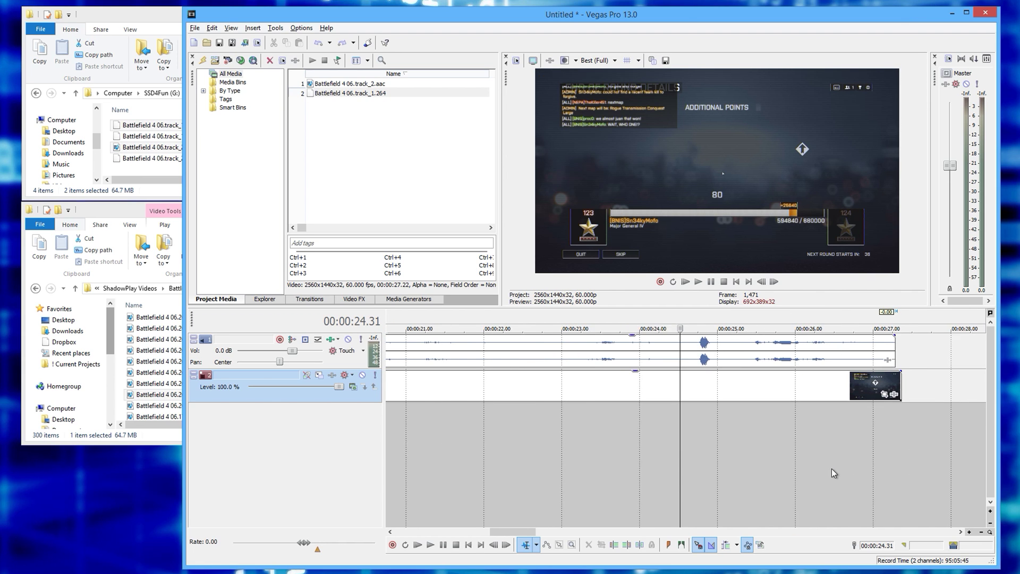
pyautogui.click(703, 353)
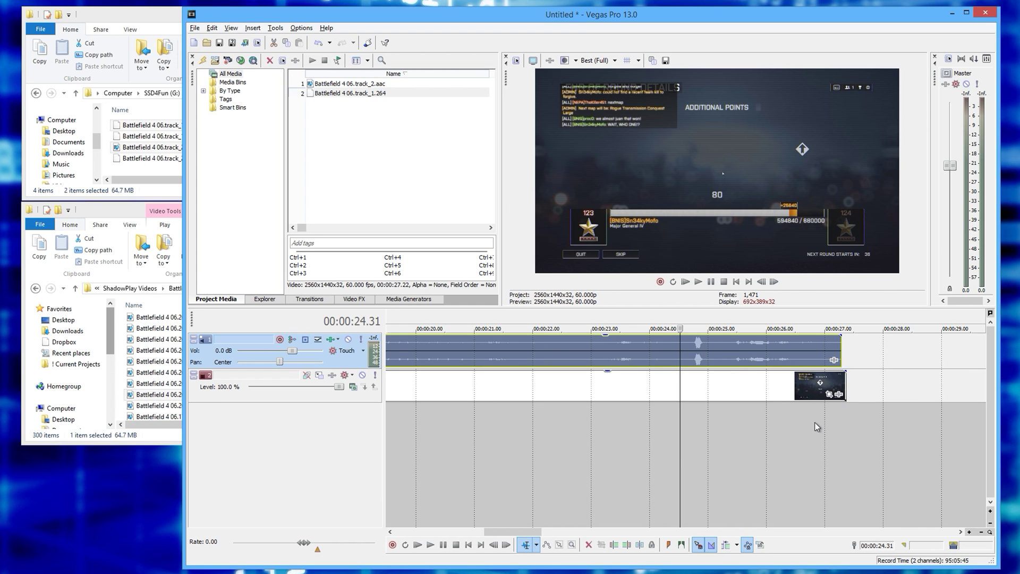
pyautogui.click(850, 453)
pyautogui.scroll(15, 854, 460)
pyautogui.scroll(-6, 841, 474)
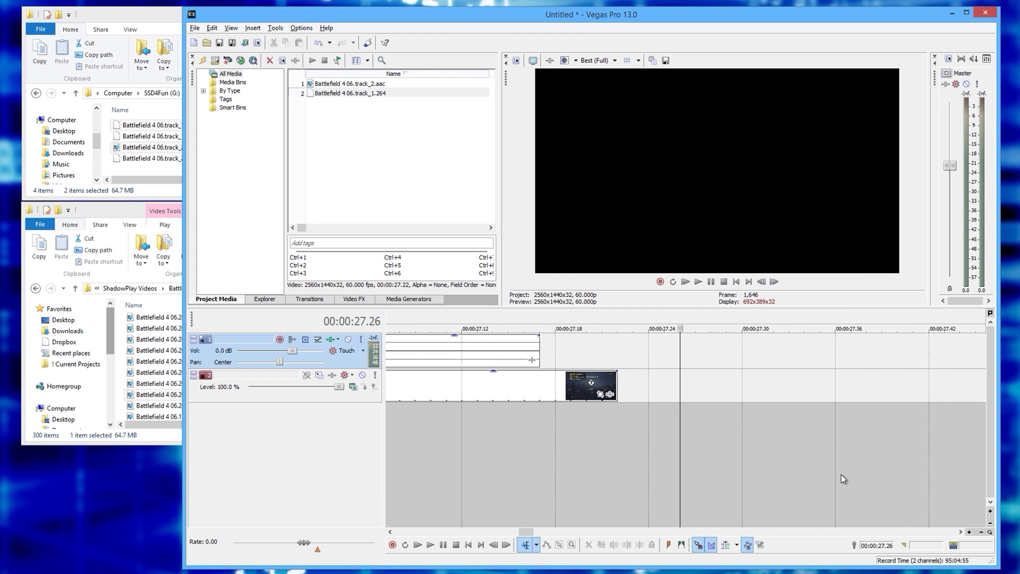
pyautogui.click(445, 348)
pyautogui.moveTo(454, 349); pyautogui.dragTo(500, 356)
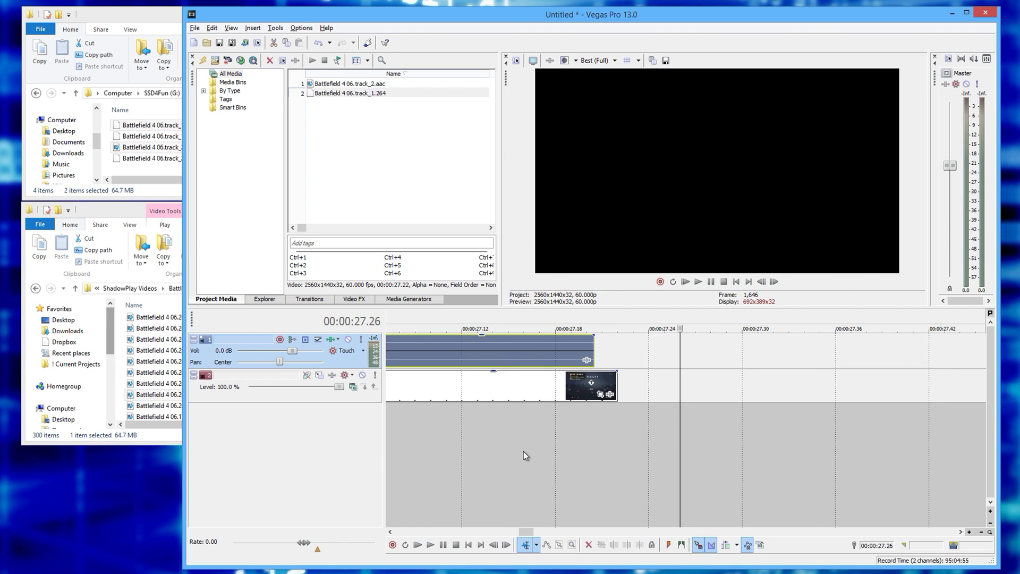
pyautogui.scroll(-10, 525, 454)
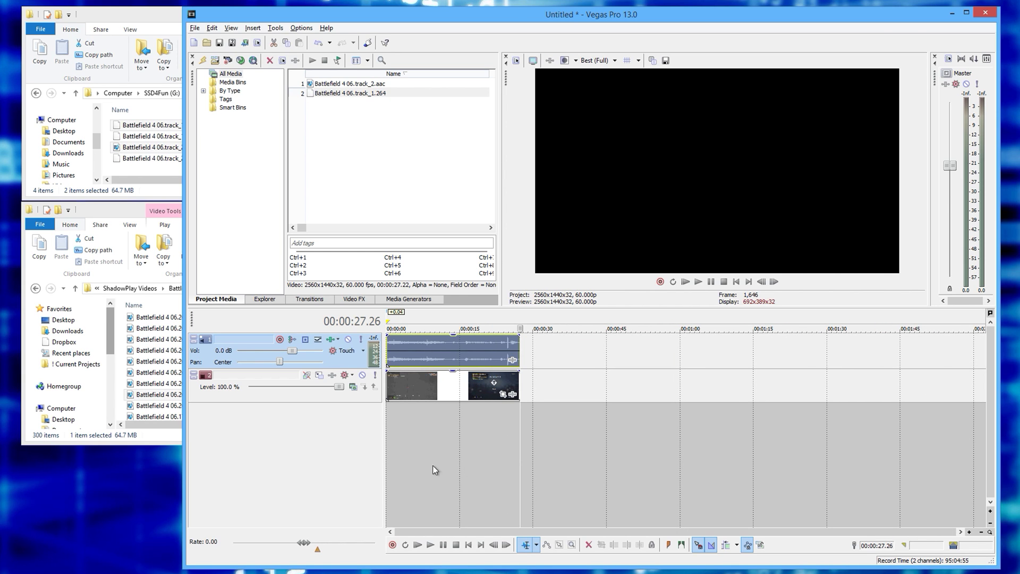
# - Drag the audio clip left so it starts at 00:00:00.00
pyautogui.click(388, 454)
pyautogui.scroll(15, 401, 460)
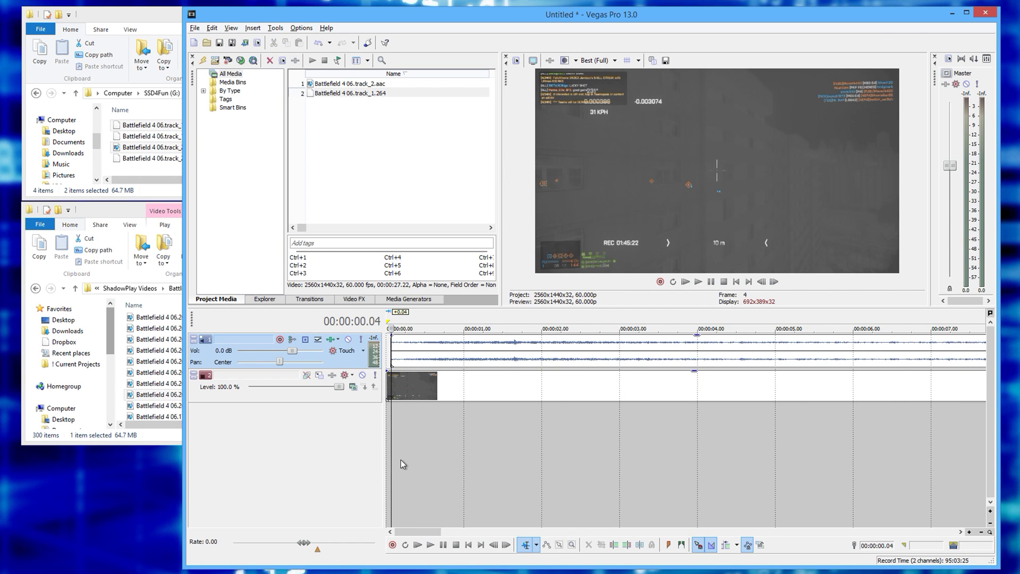
pyautogui.moveTo(552, 361); pyautogui.dragTo(489, 356)
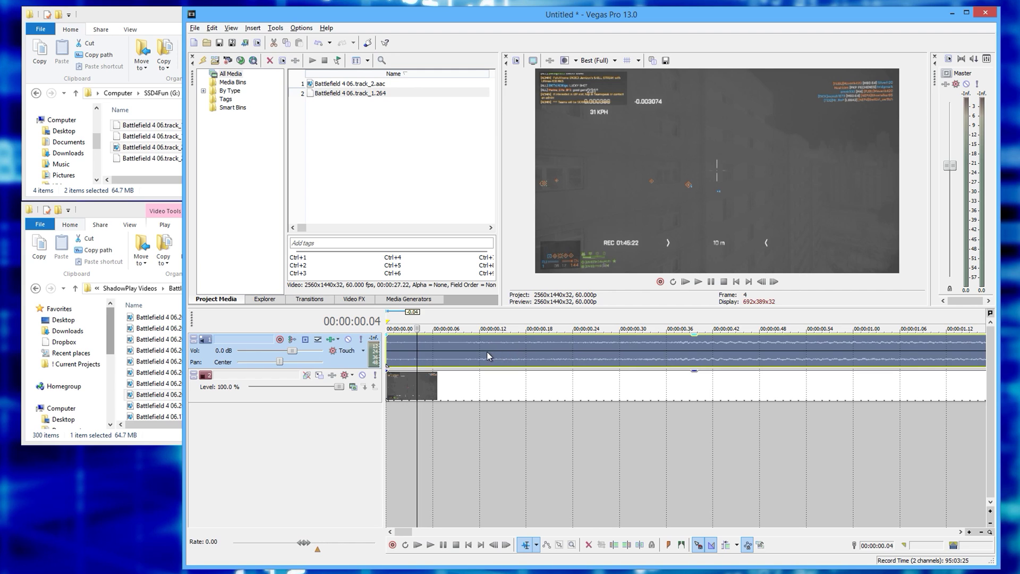
pyautogui.click(439, 387)
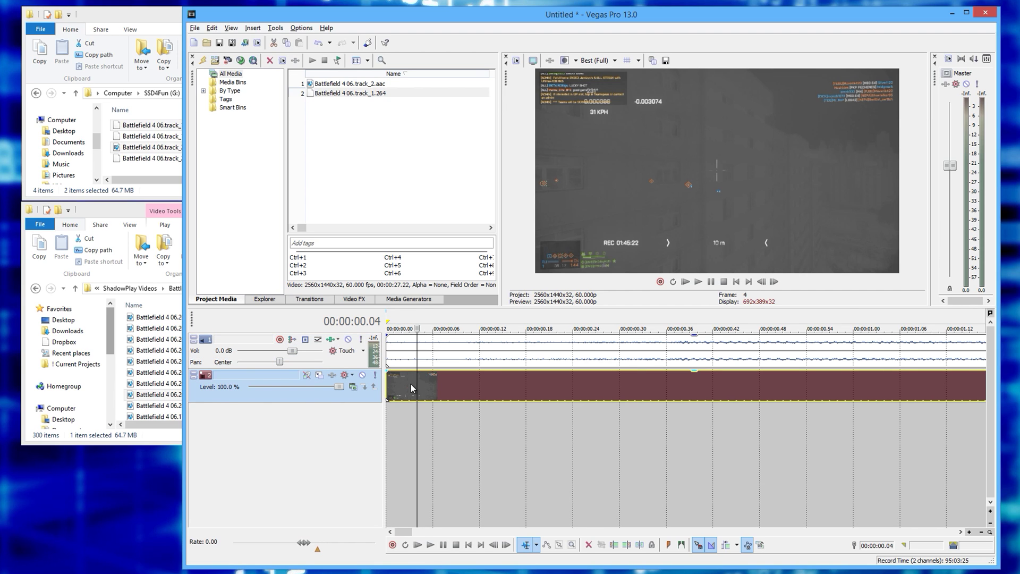
# - Check the clip ends, audio near 27.17 and video about 27.22, then return to frame 0
pyautogui.click(387, 429)
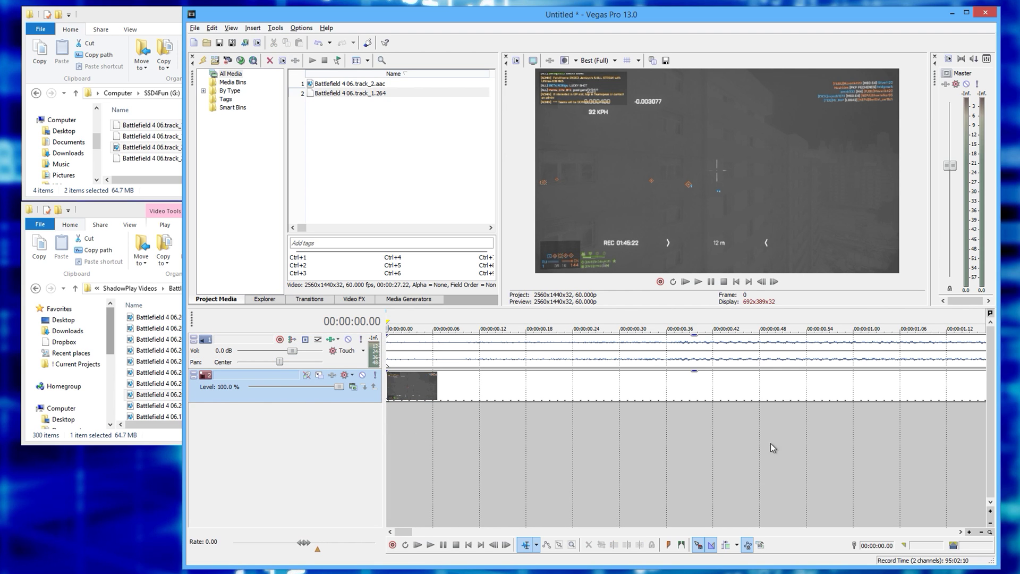
pyautogui.scroll(-10, 844, 442)
pyautogui.scroll(-5, 834, 443)
pyautogui.click(517, 419)
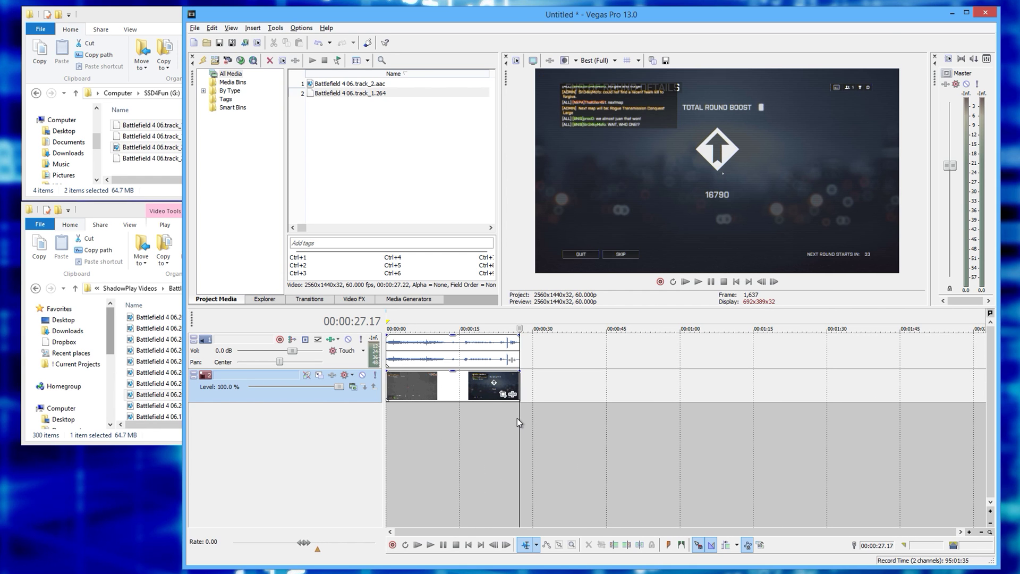
pyautogui.scroll(12, 526, 438)
pyautogui.scroll(-12, 541, 449)
pyautogui.click(387, 442)
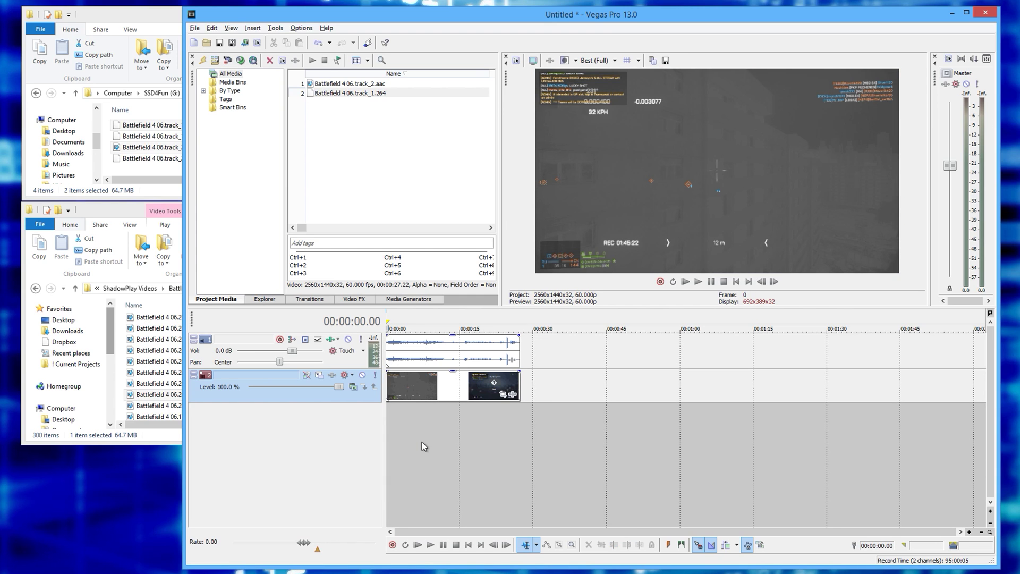
# - Clear tsMuxeR's input list and delete the four old track files from DeMux
pyautogui.click(134, 210)
pyautogui.click(161, 20)
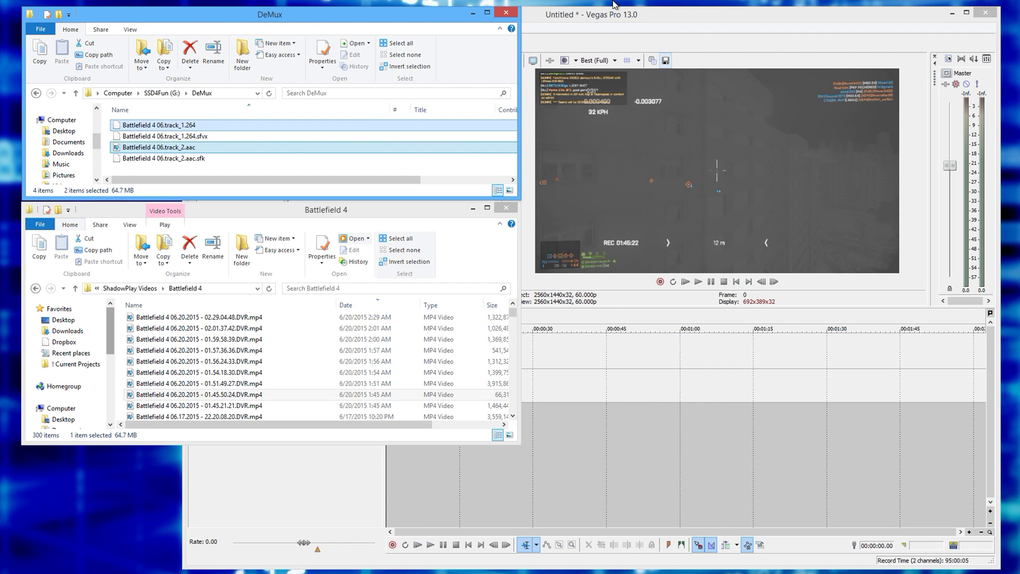
pyautogui.hotkey('alt', 'Tab')
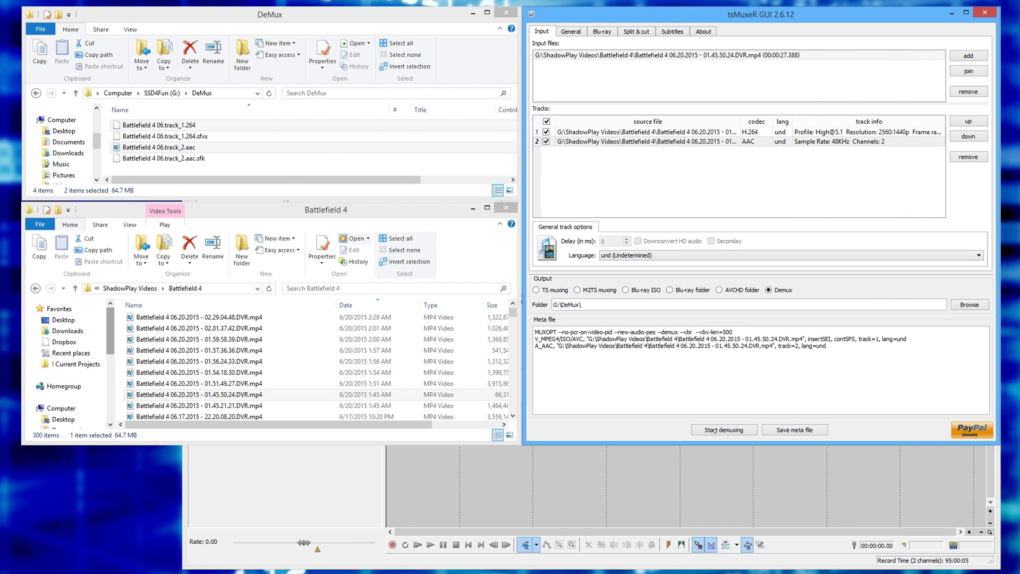
pyautogui.click(966, 92)
pyautogui.moveTo(213, 158); pyautogui.dragTo(129, 115)
pyautogui.press('Delete')
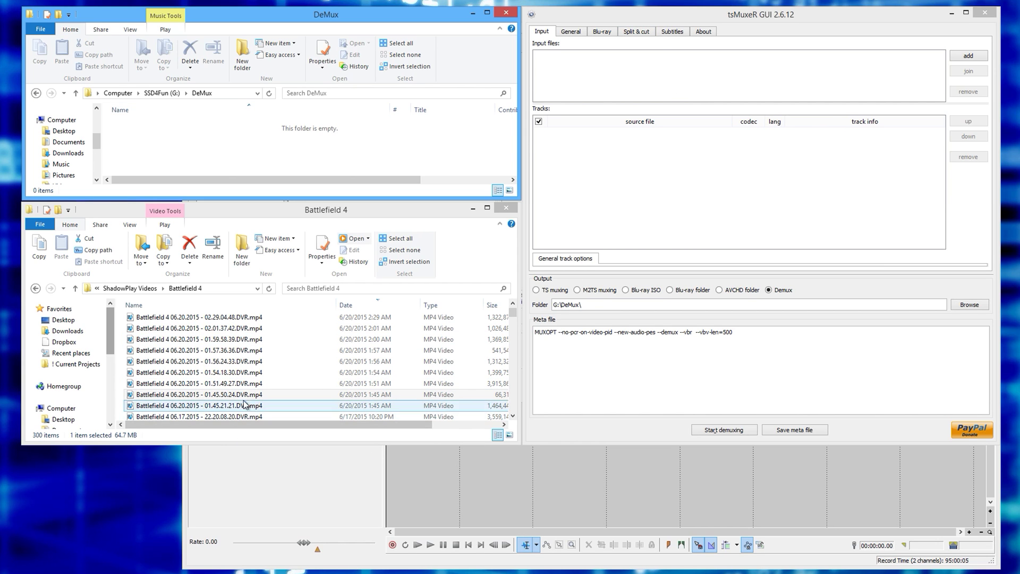
# - Re-demux the 01.45.50.24 MP4 to G:\DeMux\, producing fresh track_1.264 and track_2.aac files
pyautogui.moveTo(218, 396); pyautogui.dragTo(695, 195)
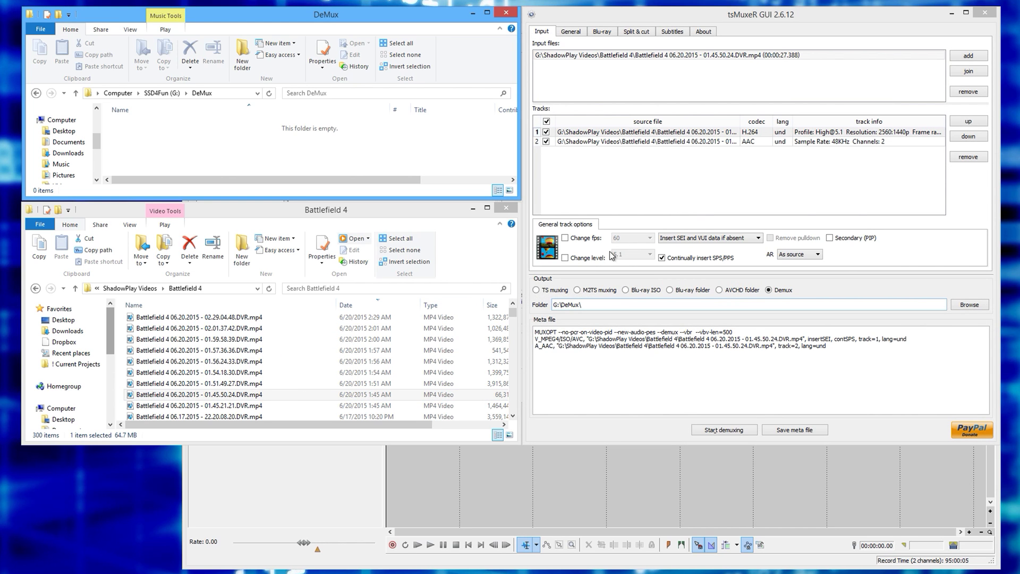
pyautogui.click(769, 291)
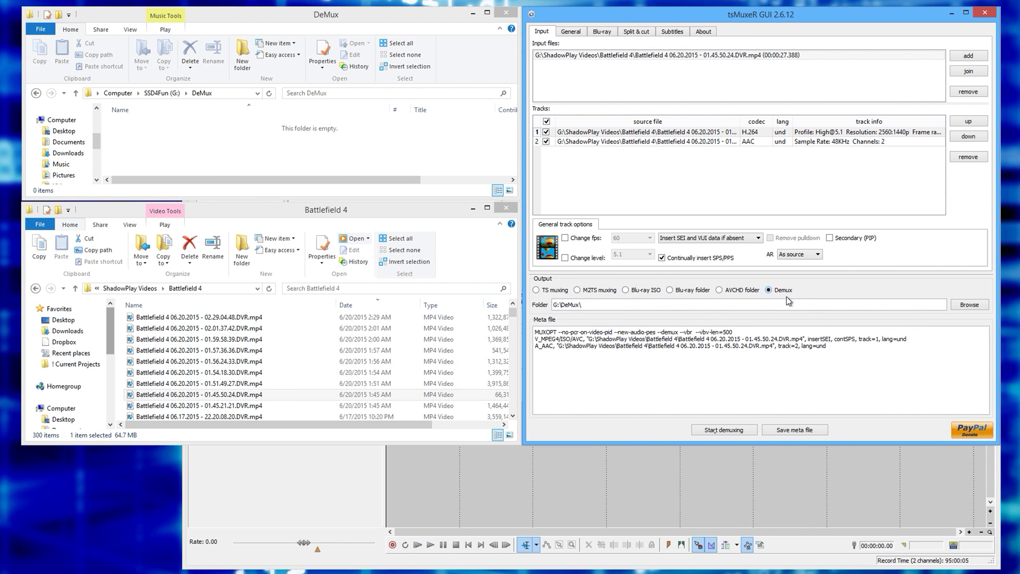
pyautogui.click(727, 430)
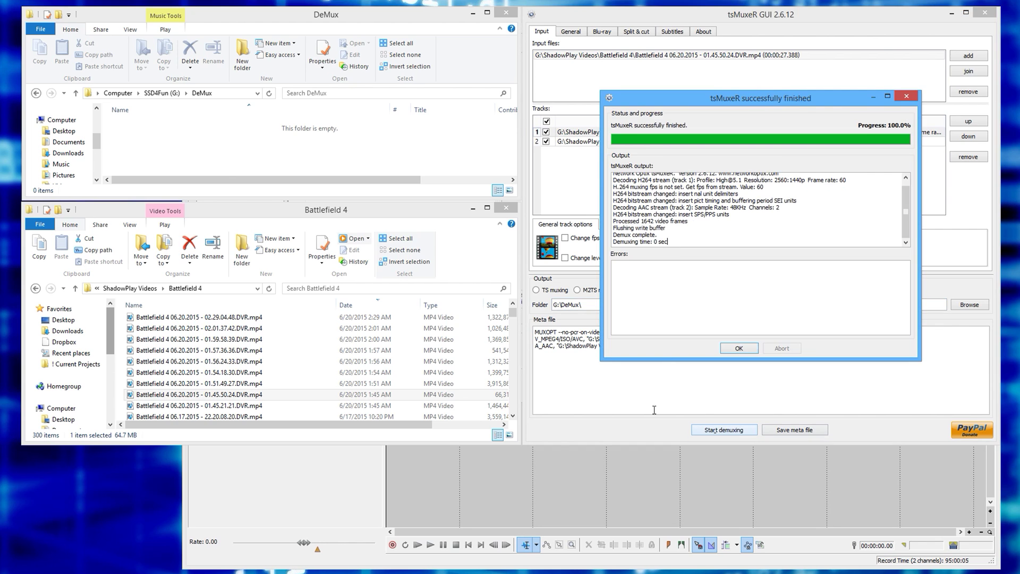
pyautogui.click(739, 348)
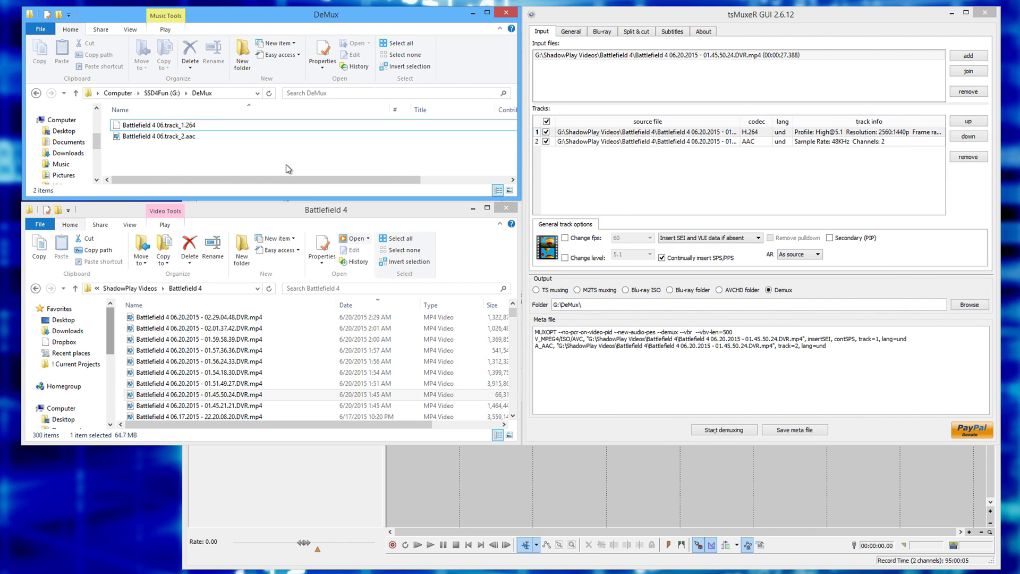
pyautogui.moveTo(286, 164); pyautogui.dragTo(162, 121)
# - Return to Vegas Pro and play the refreshed tracks from the timeline start
pyautogui.click(454, 510)
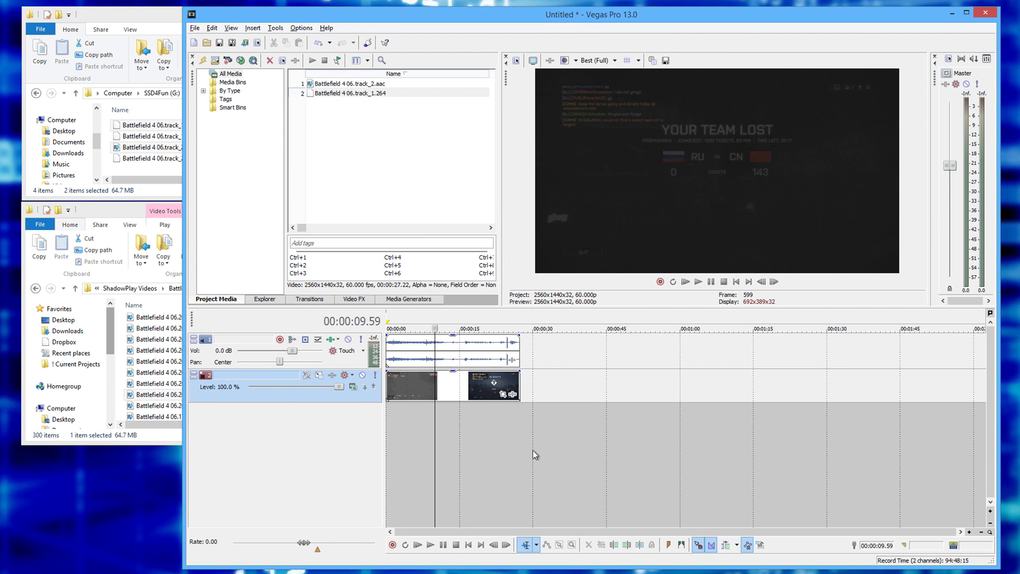
pyautogui.click(387, 416)
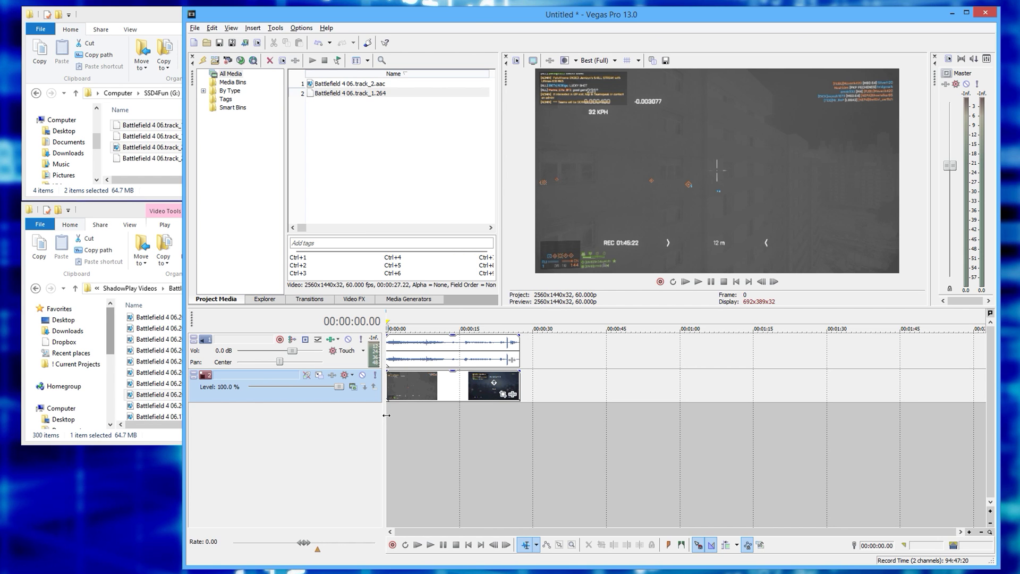